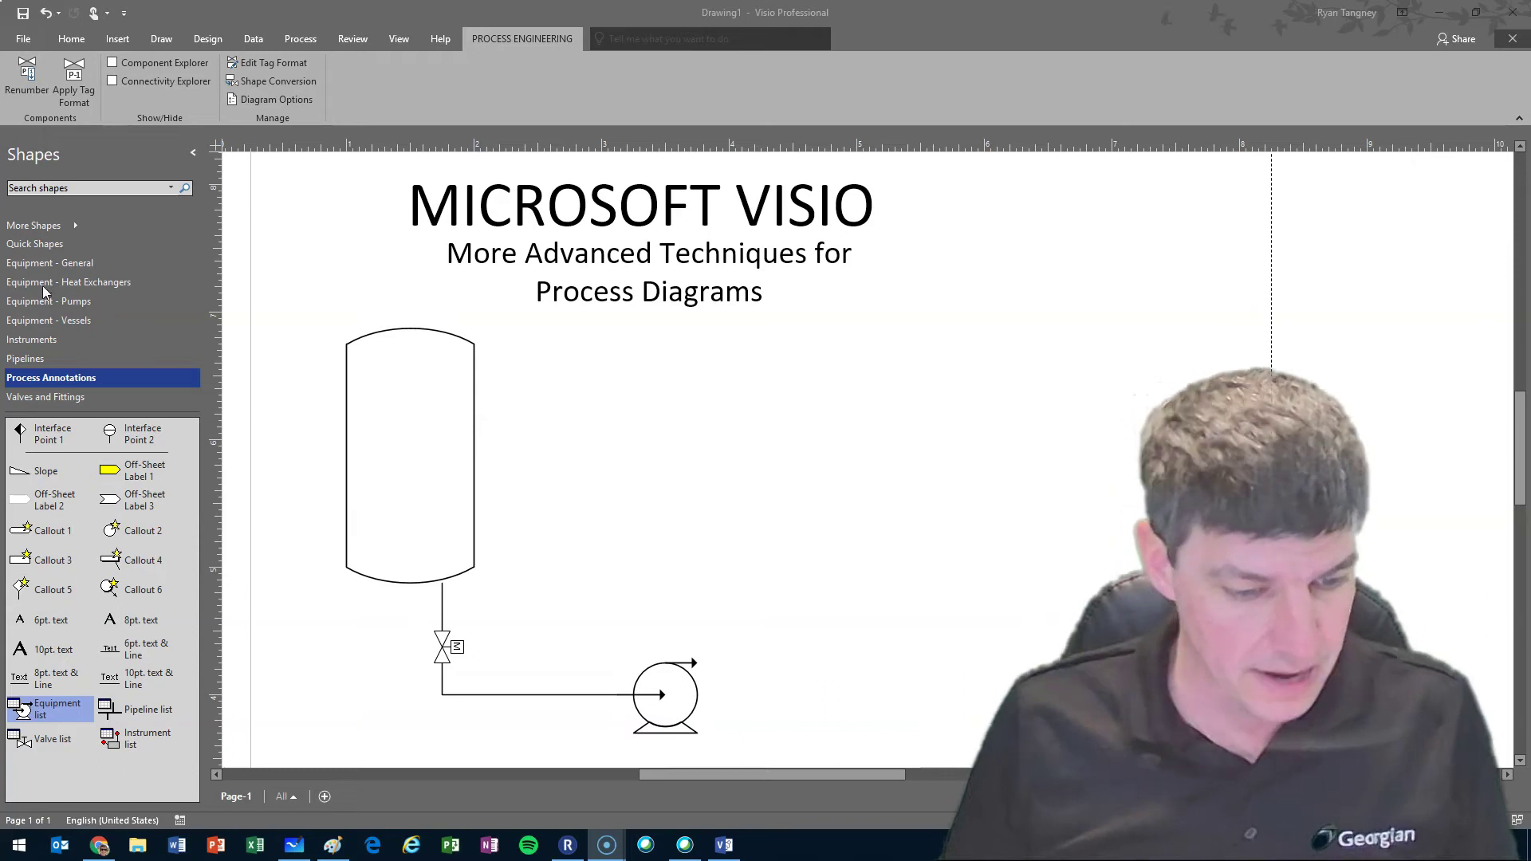
# - Place a vessel (E-3) and a centrifugal pump (E-4) on the right of the page
pyautogui.click(45, 320)
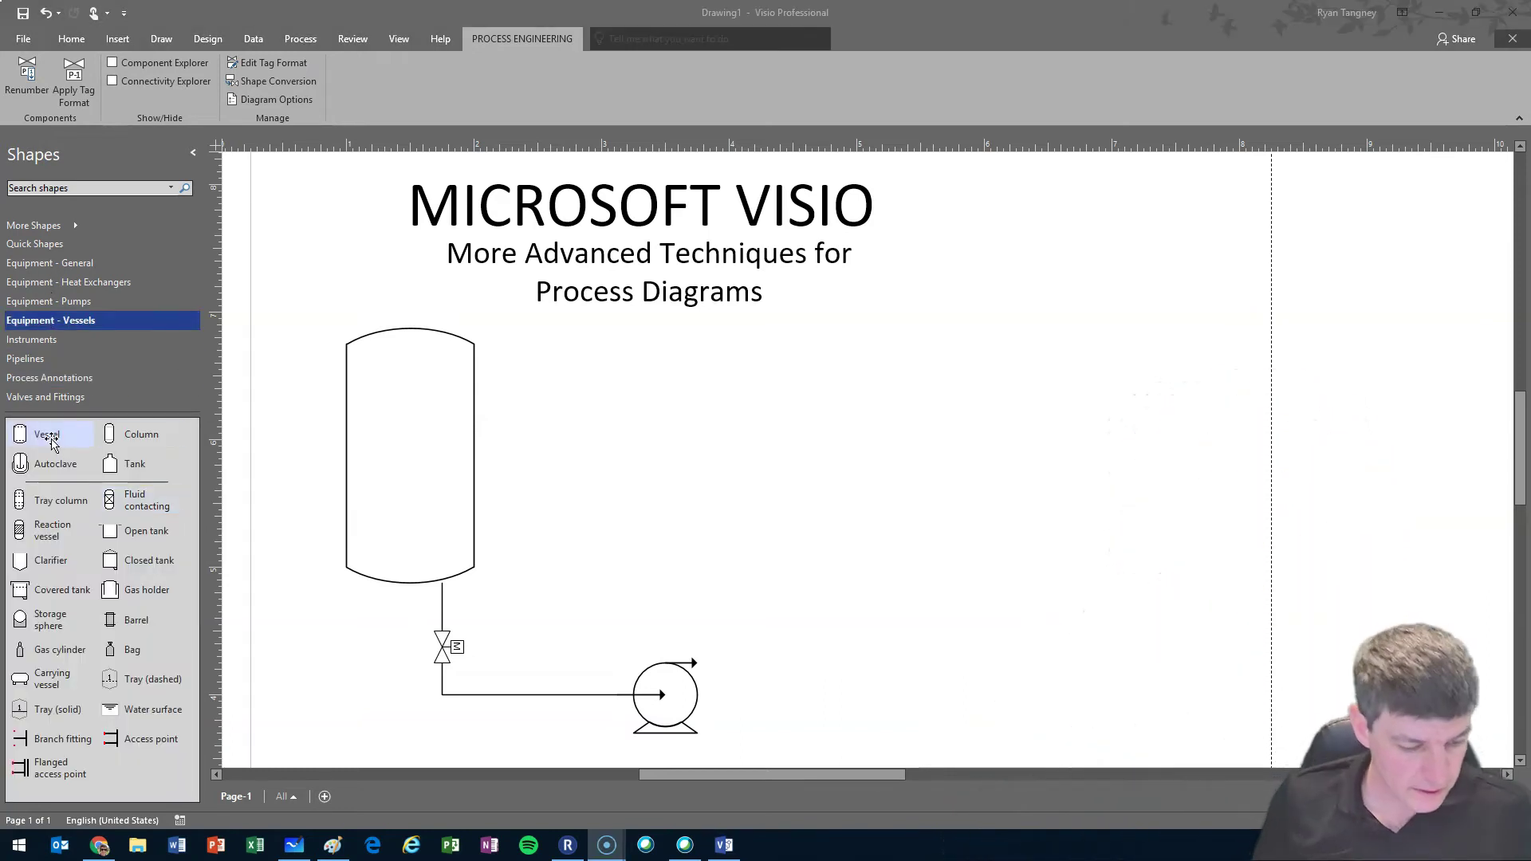
pyautogui.moveTo(42, 437); pyautogui.dragTo(879, 419)
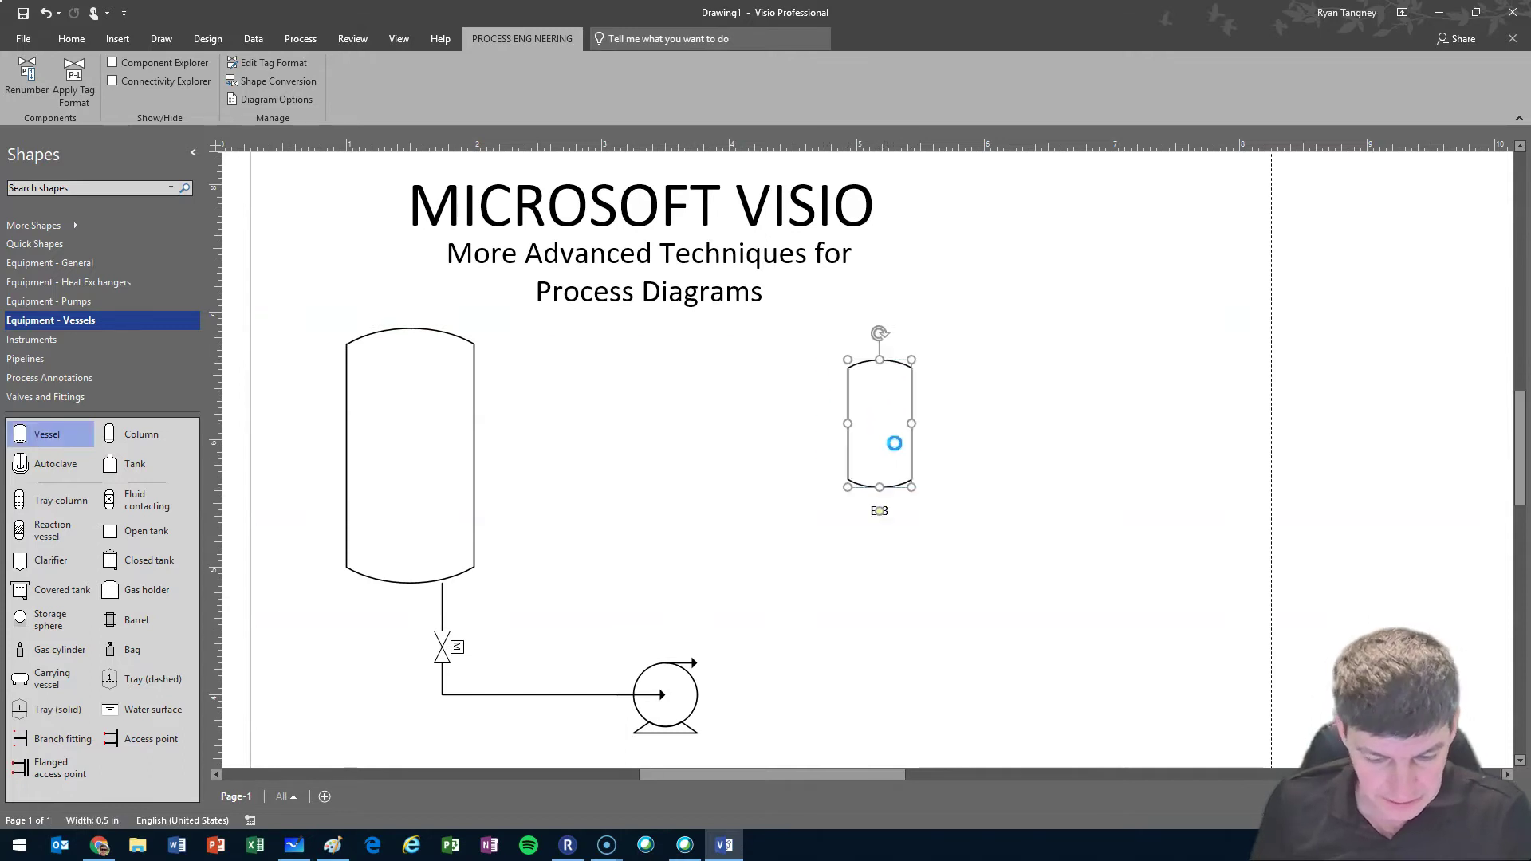
pyautogui.click(972, 535)
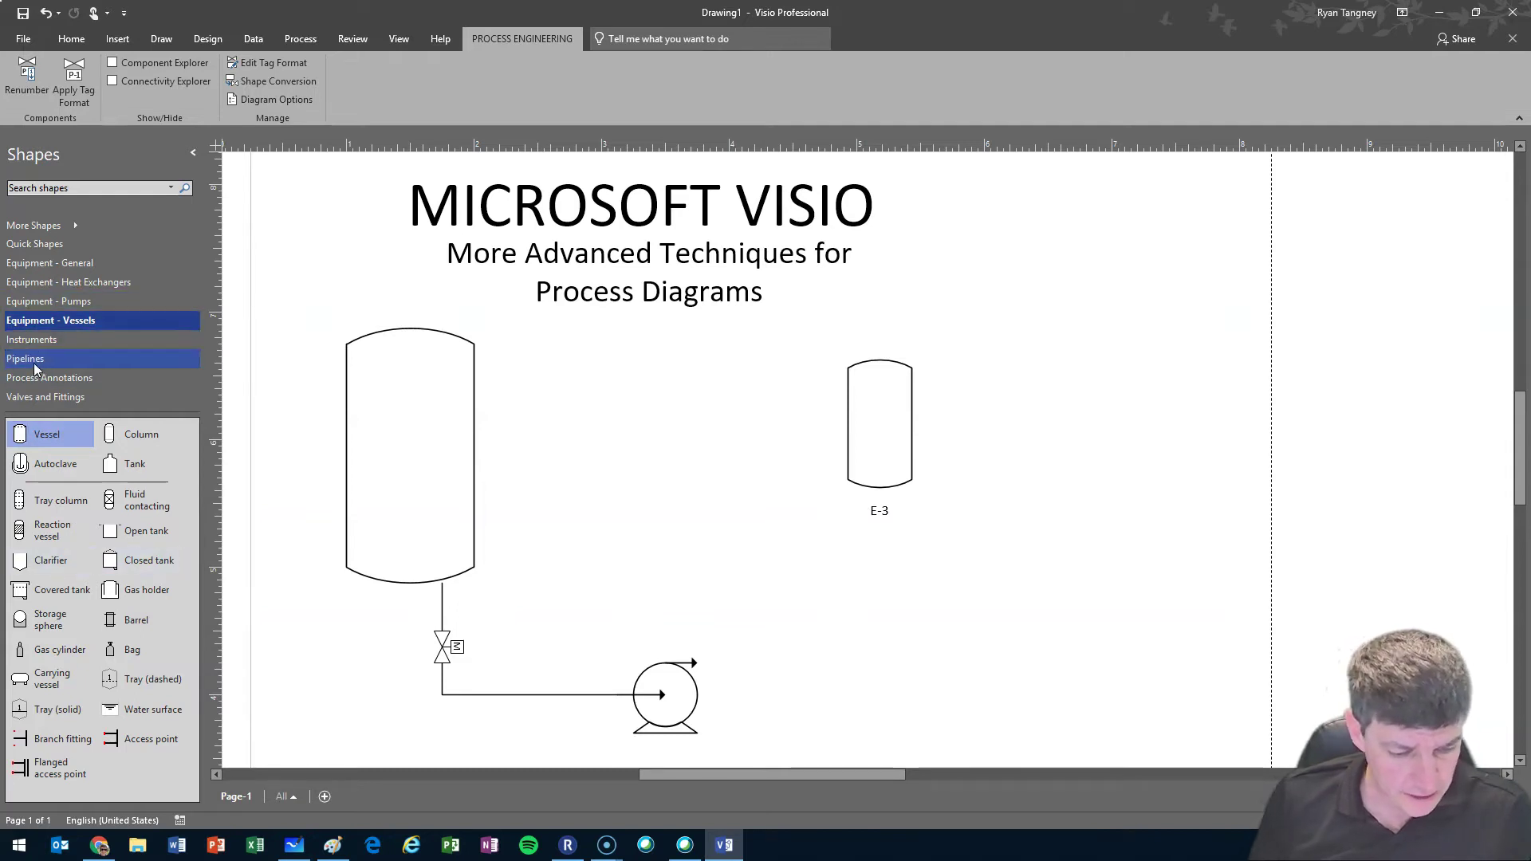
pyautogui.click(64, 301)
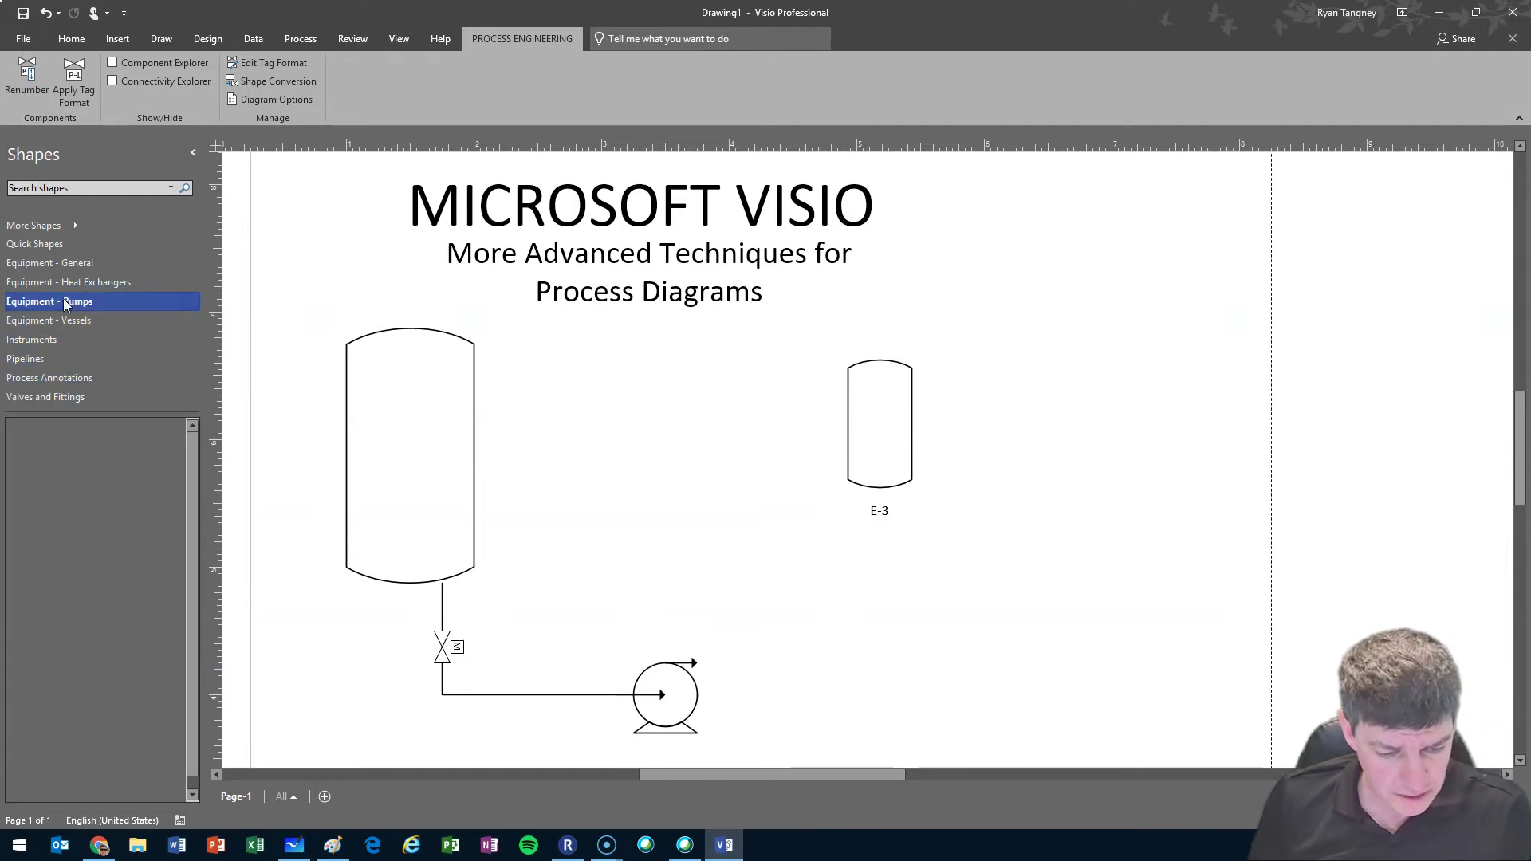
pyautogui.moveTo(142, 435); pyautogui.dragTo(1081, 524)
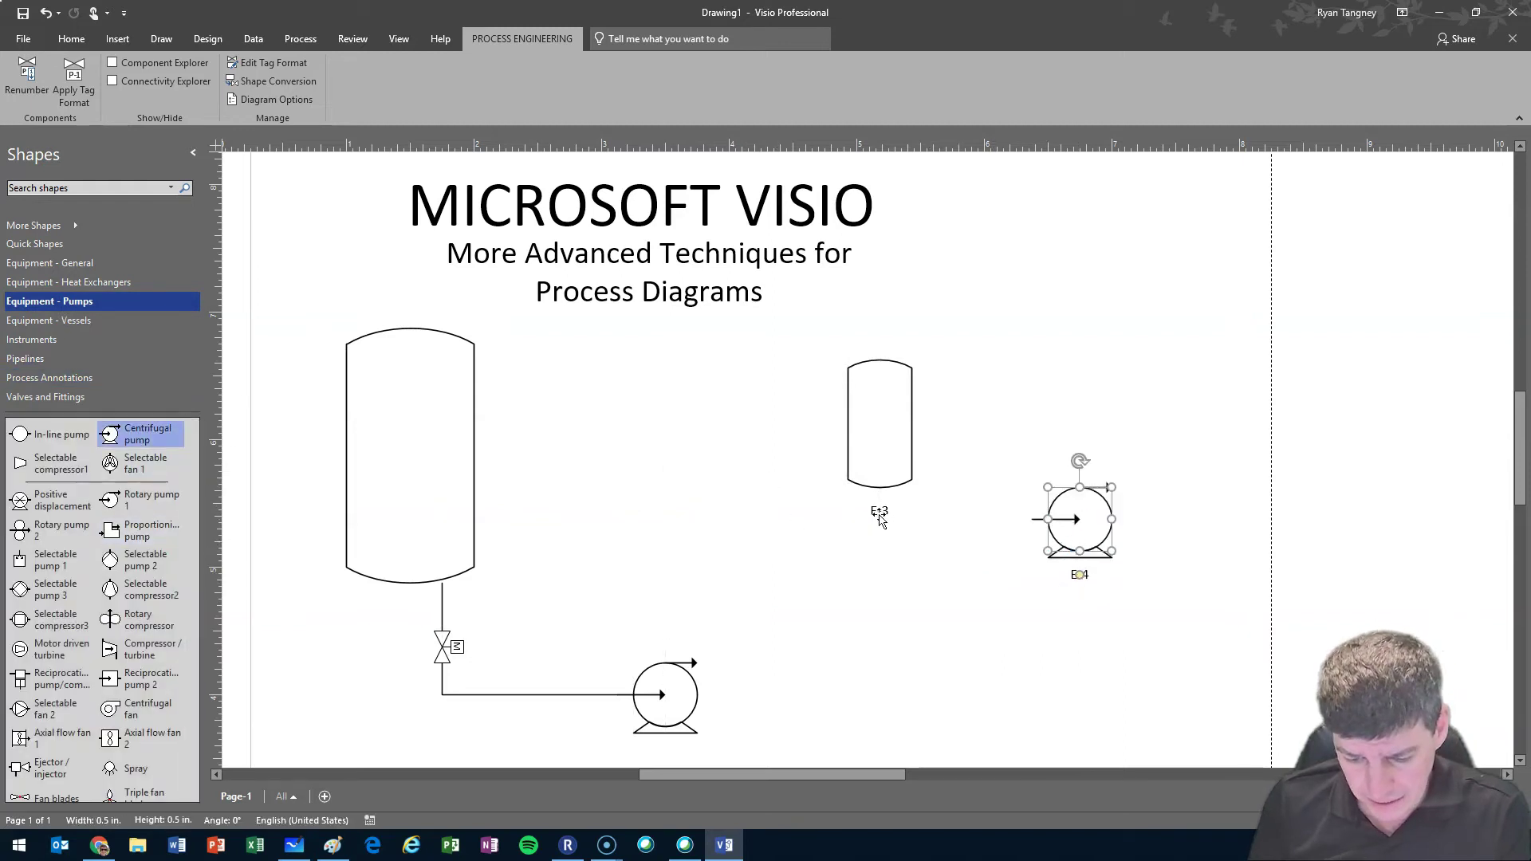
pyautogui.click(1197, 604)
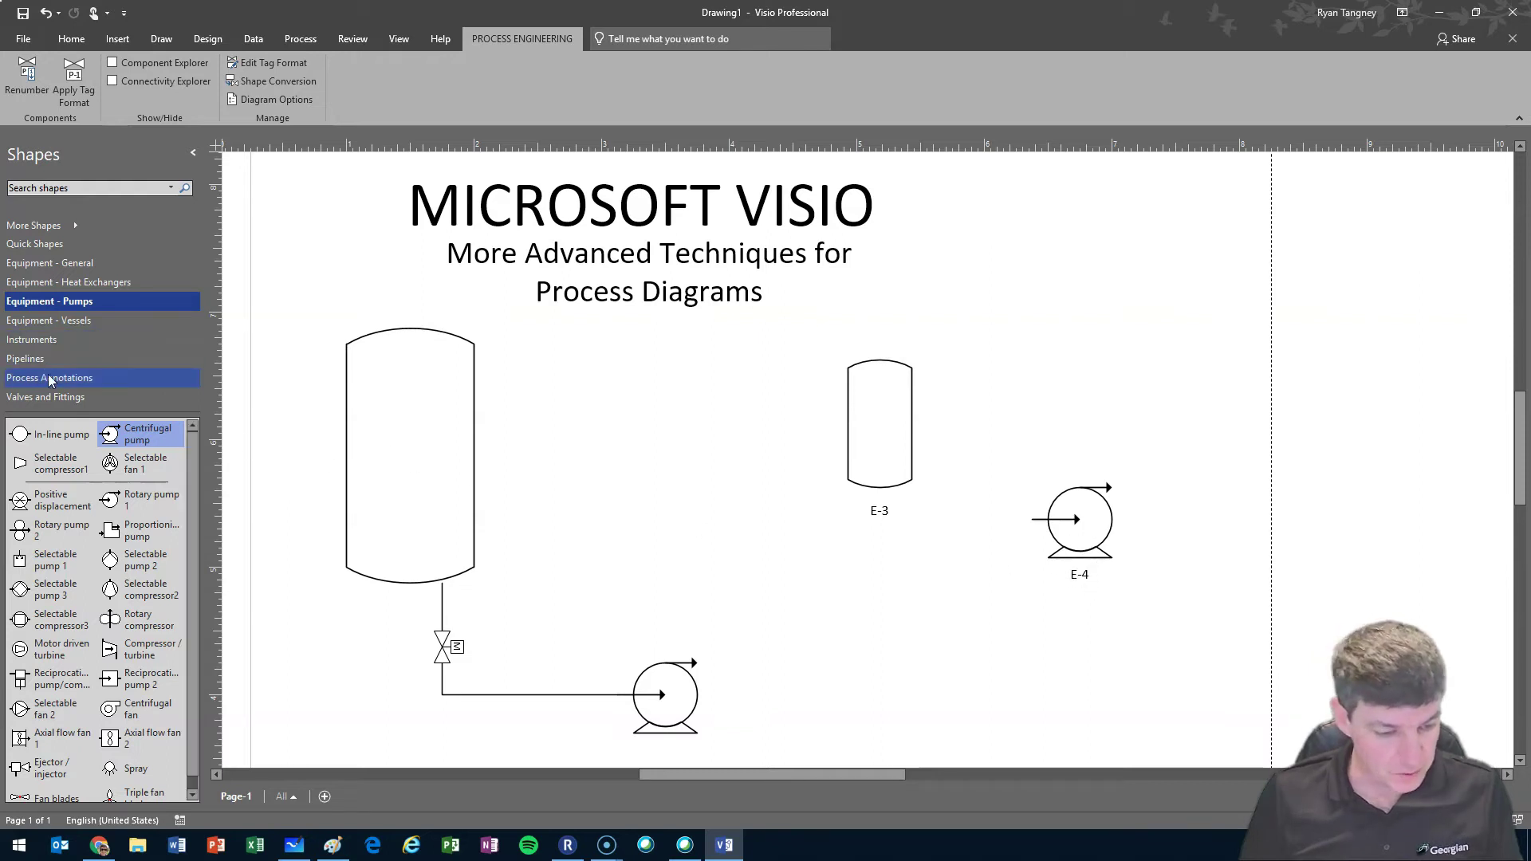
# - Draw major pipeline P-2 from the bottom of vessel E-3 to pump E-4
pyautogui.click(26, 364)
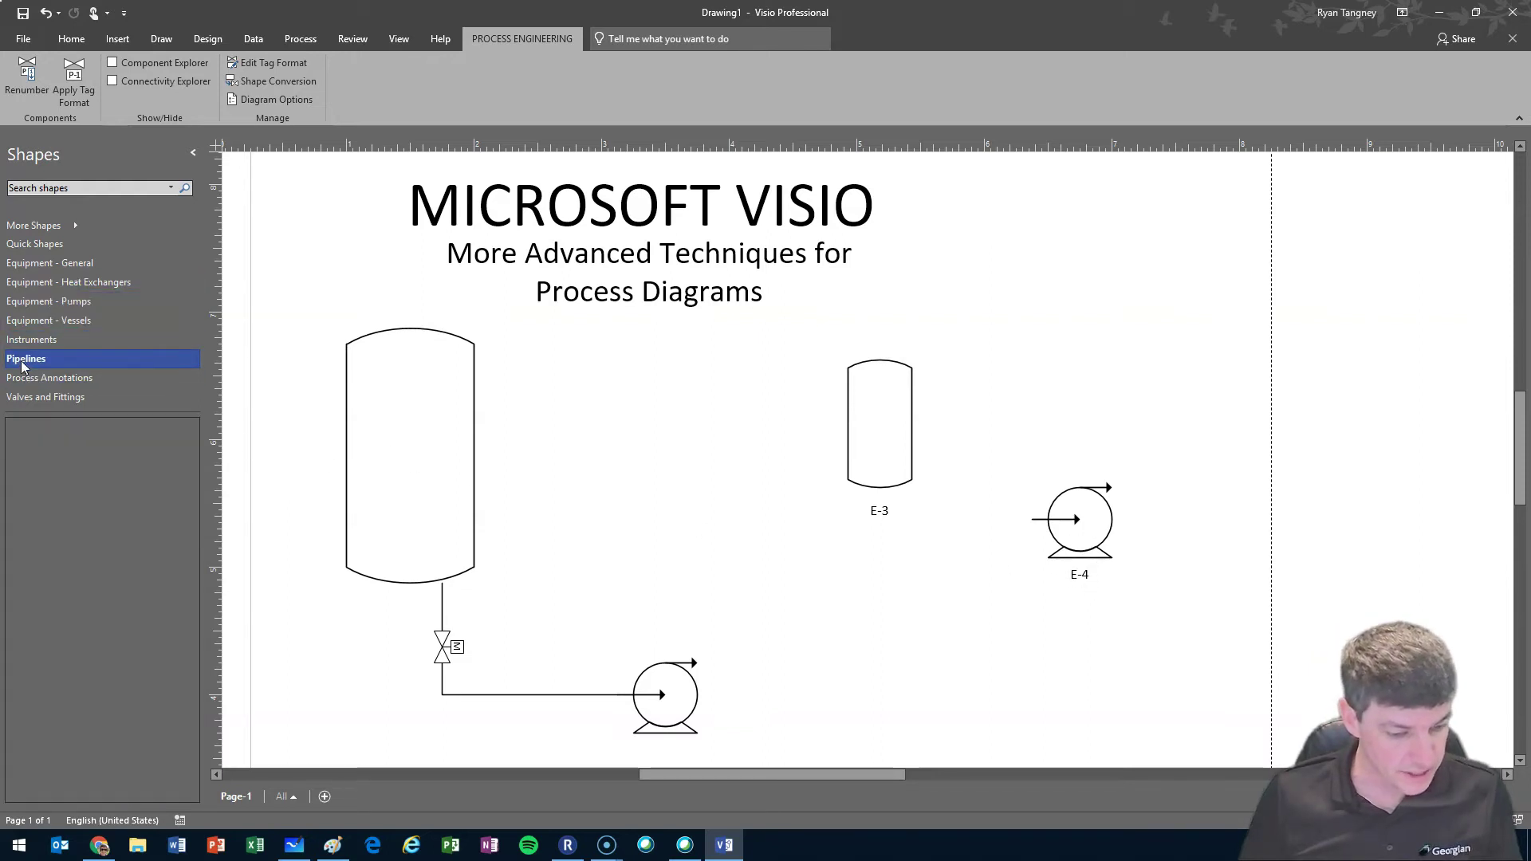
pyautogui.moveTo(36, 472); pyautogui.dragTo(961, 554)
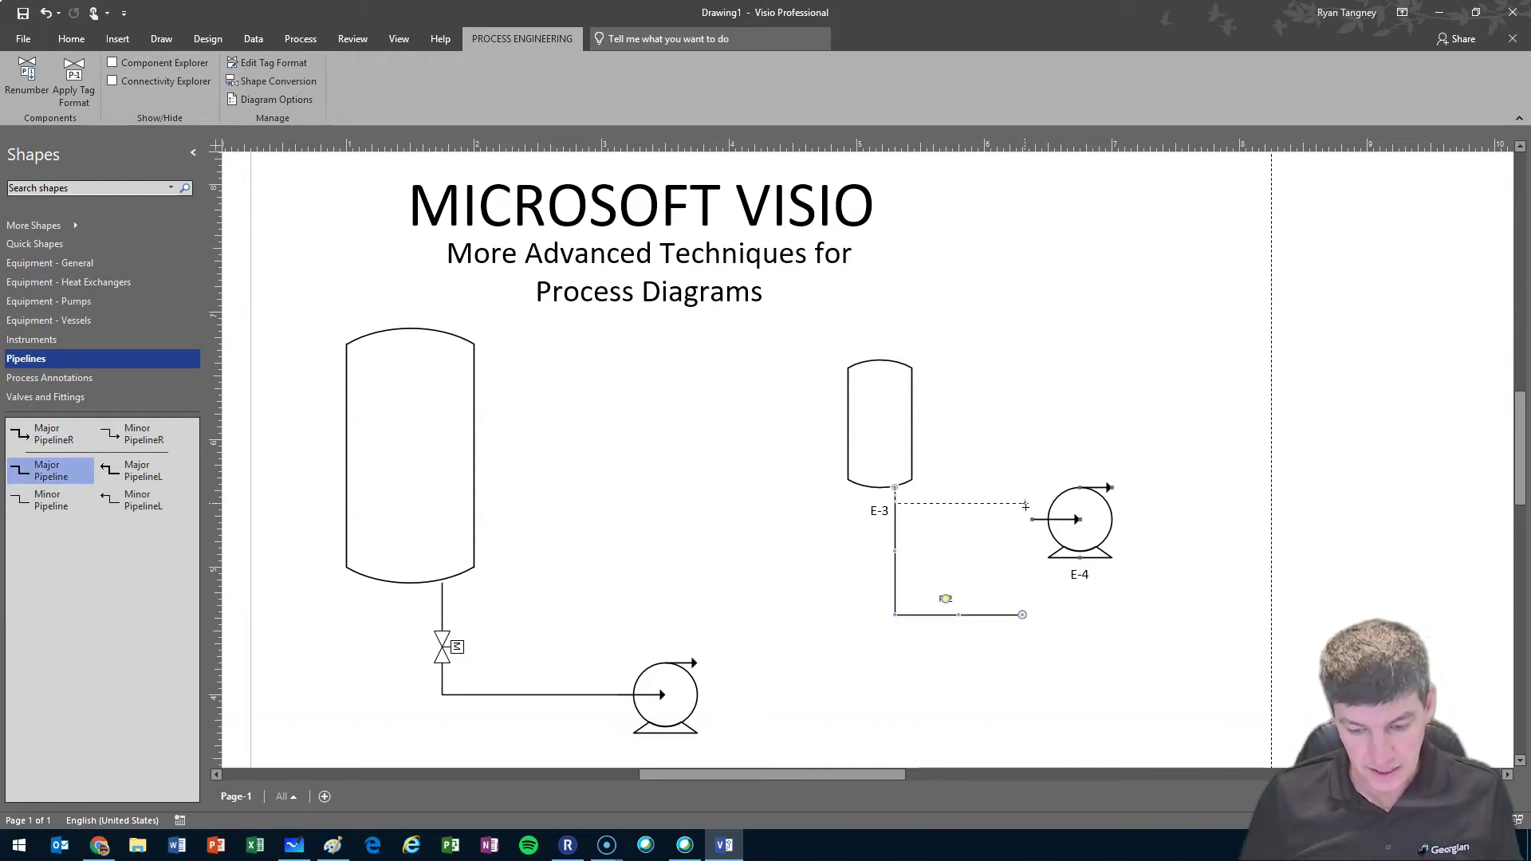
pyautogui.moveTo(1032, 519); pyautogui.dragTo(1032, 519)
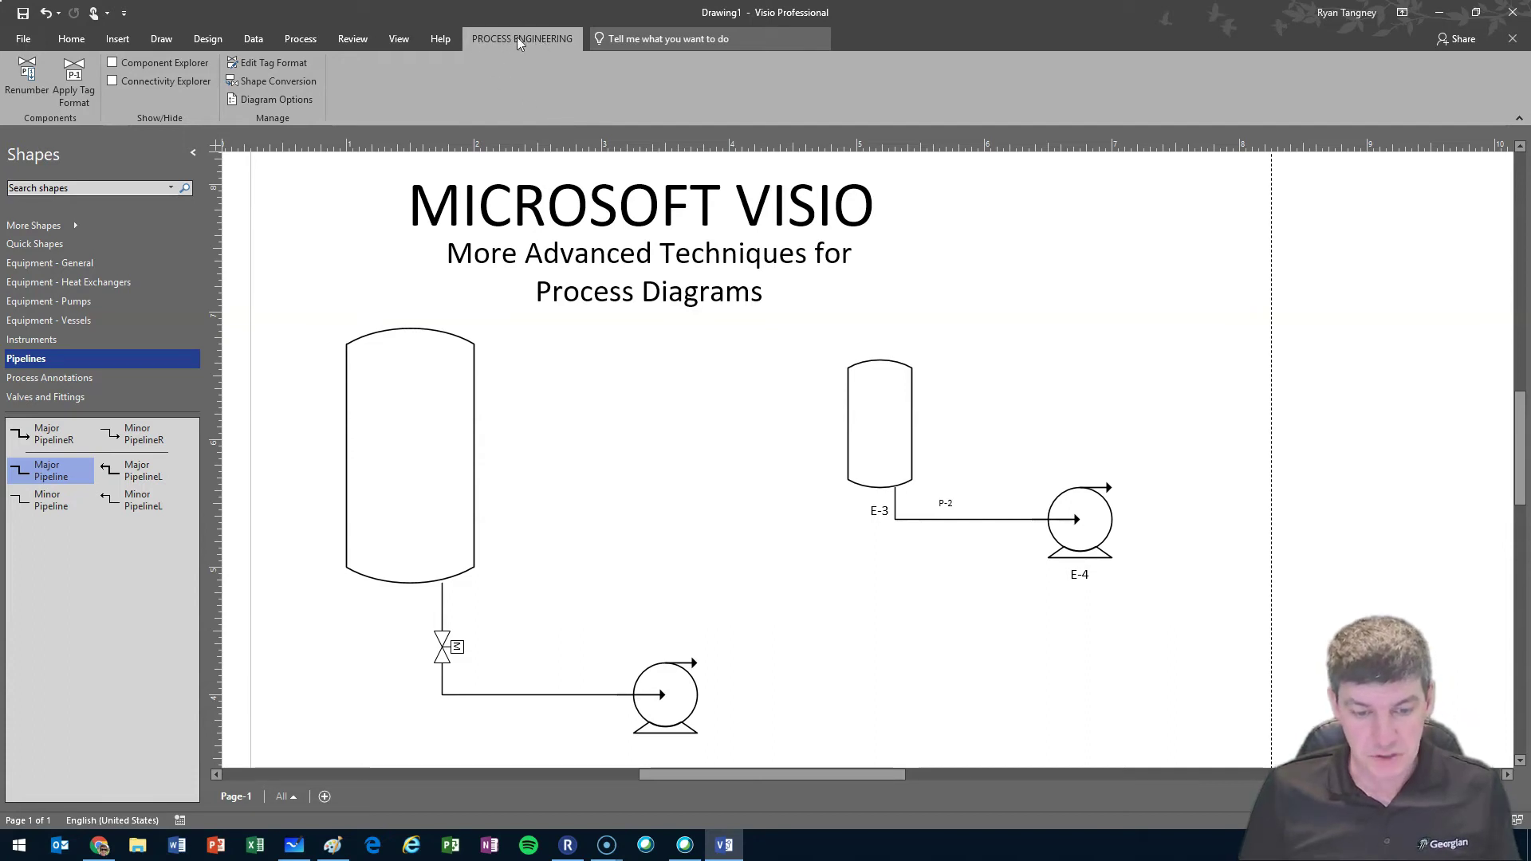
# - Accept Diagram Options unchanged, then add and delete a shell and tube exchanger
pyautogui.click(275, 99)
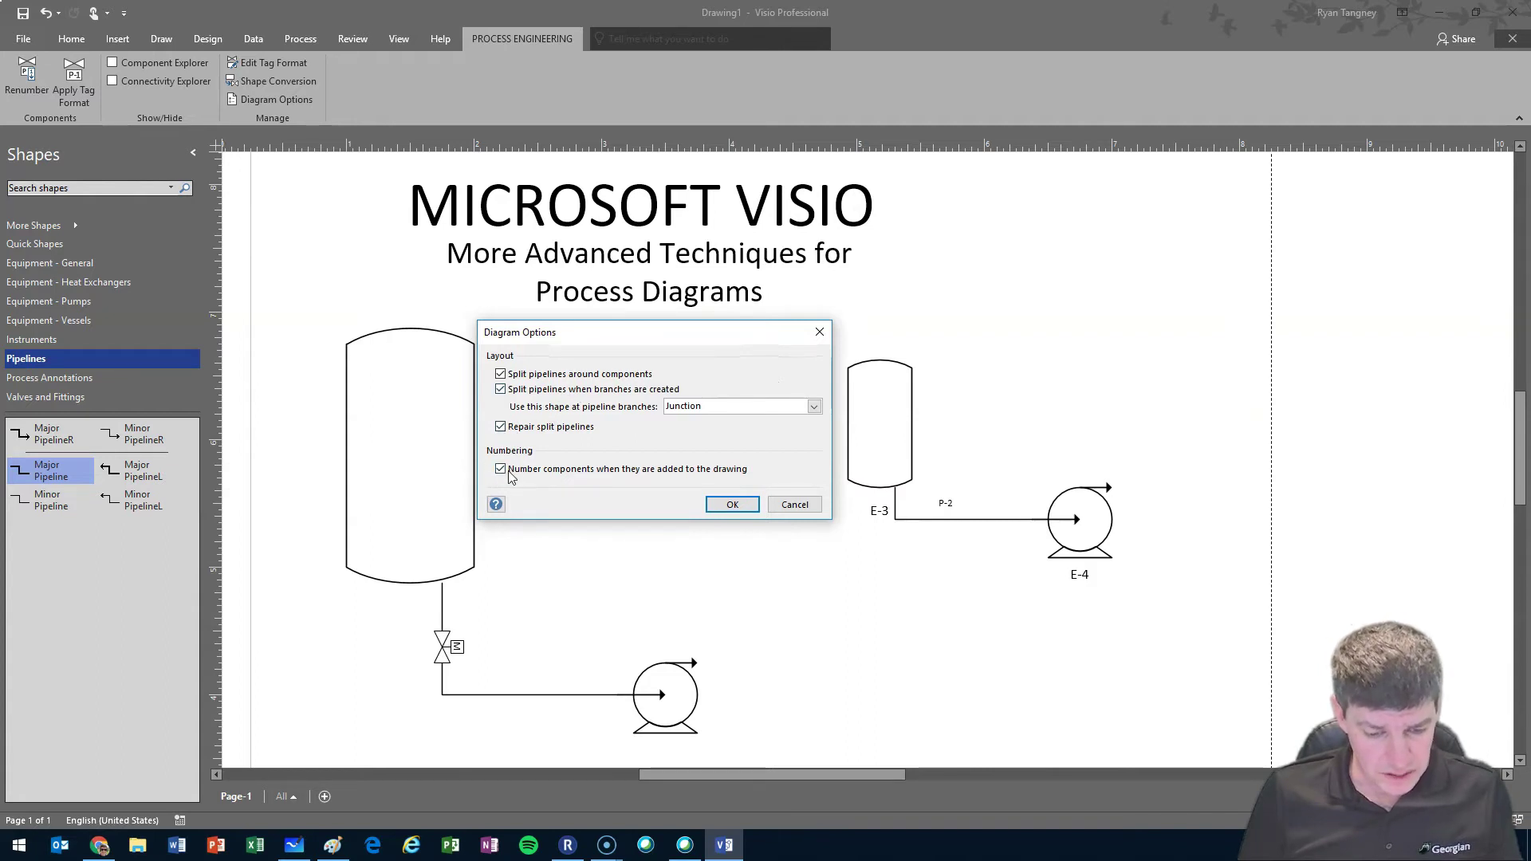
pyautogui.click(731, 506)
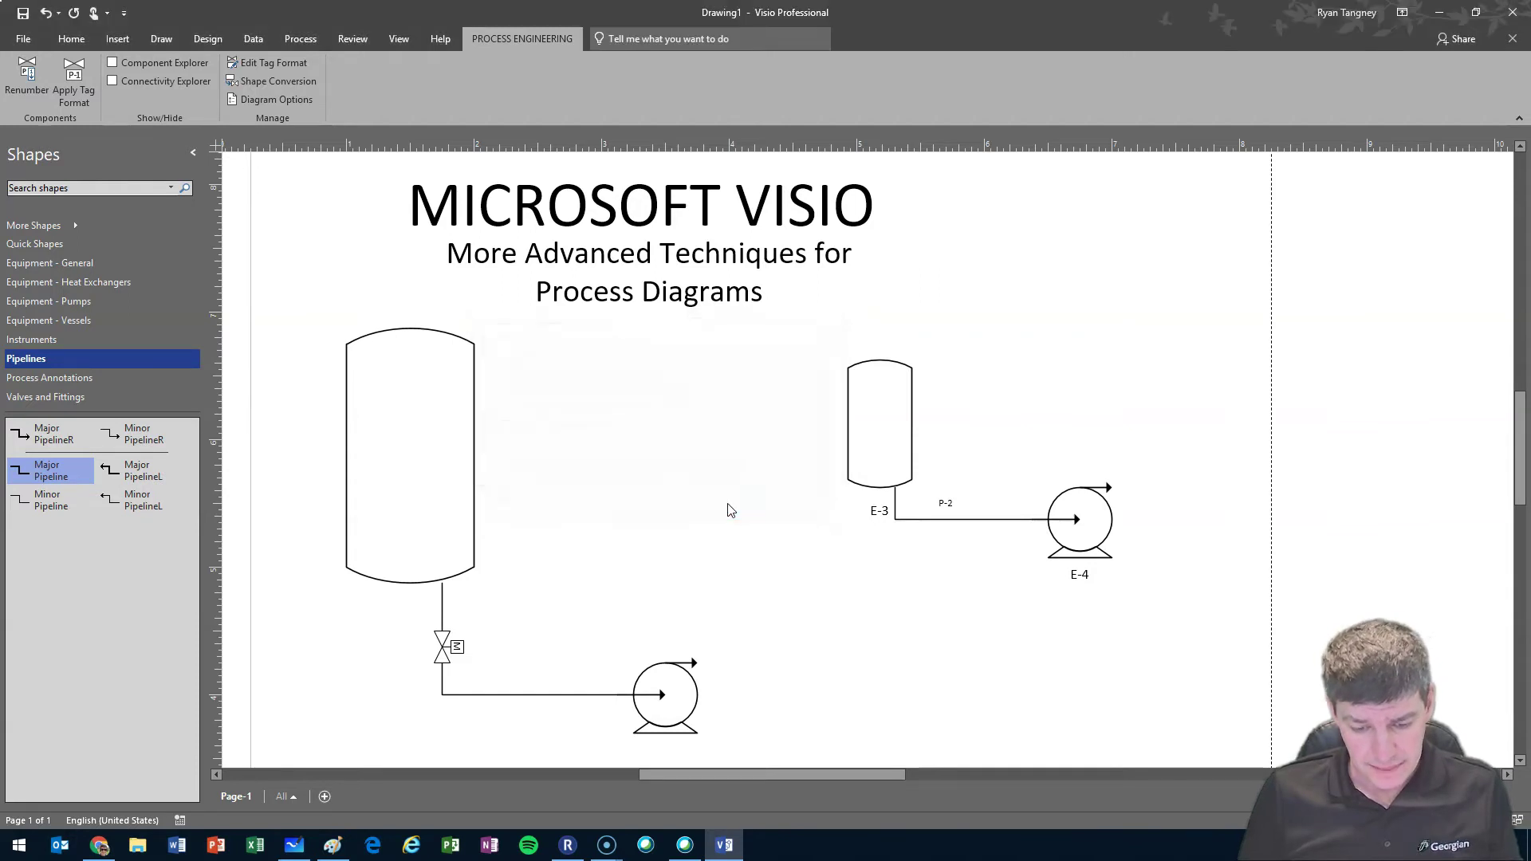
pyautogui.click(63, 285)
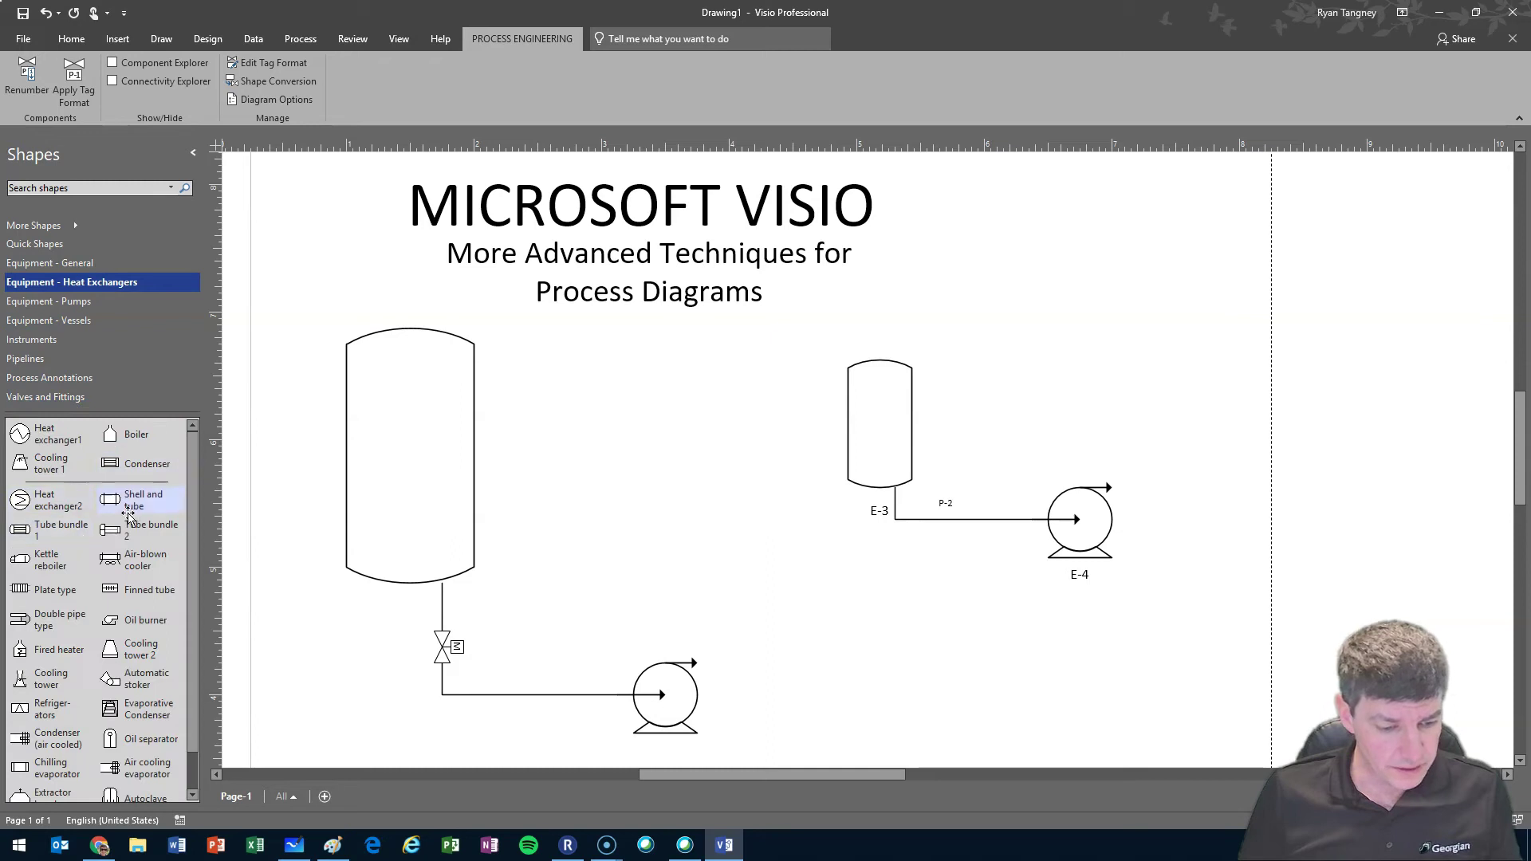
pyautogui.moveTo(335, 506); pyautogui.dragTo(1123, 269)
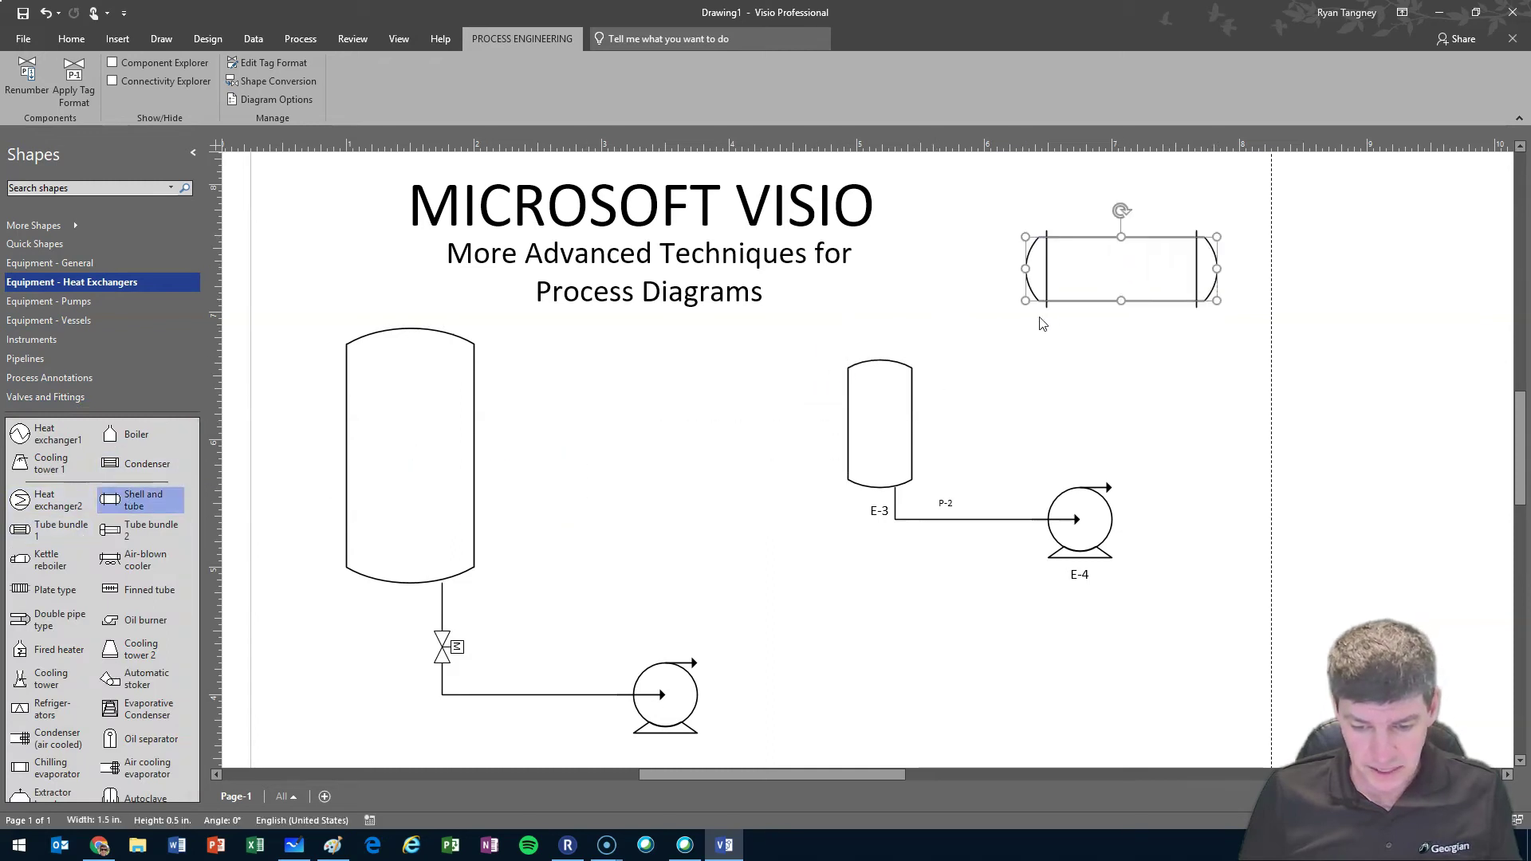
pyautogui.click(1130, 347)
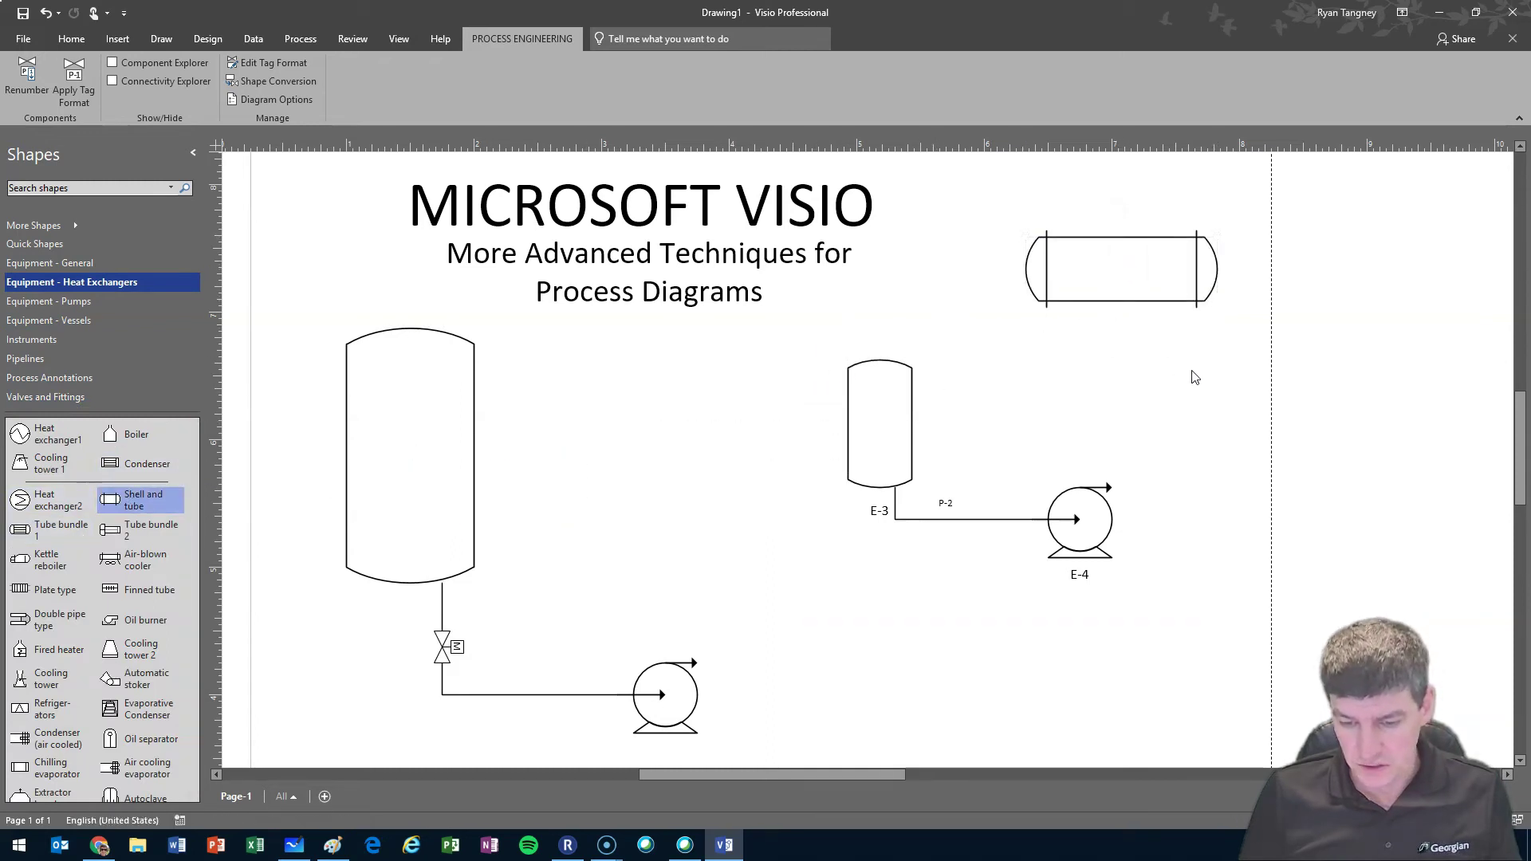
pyautogui.click(1151, 306)
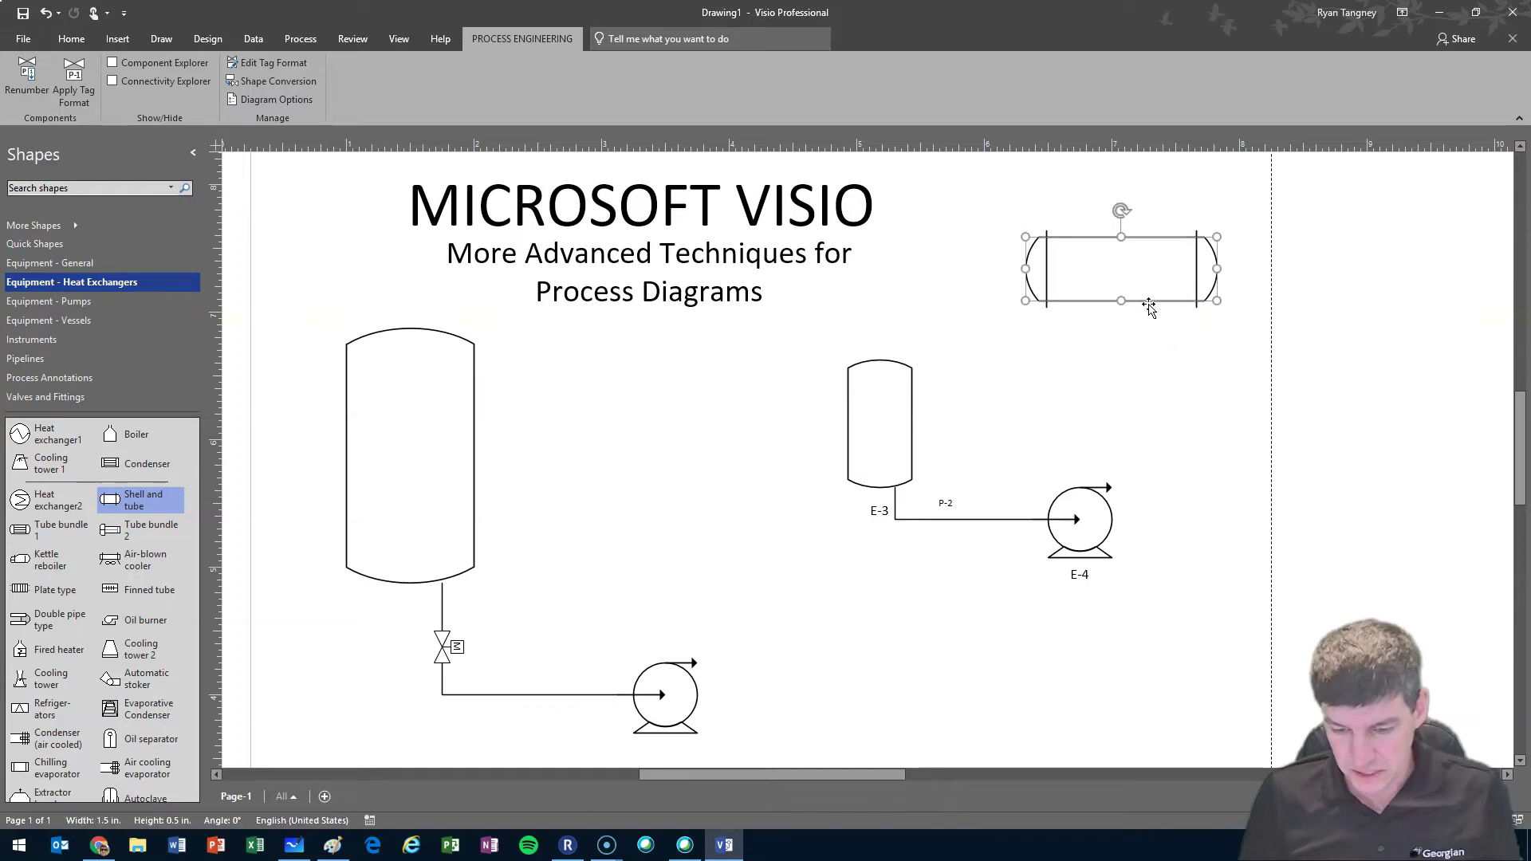
pyautogui.press('Delete')
# - Delete pipeline P-2 between vessel E-3 and pump E-4
pyautogui.click(948, 511)
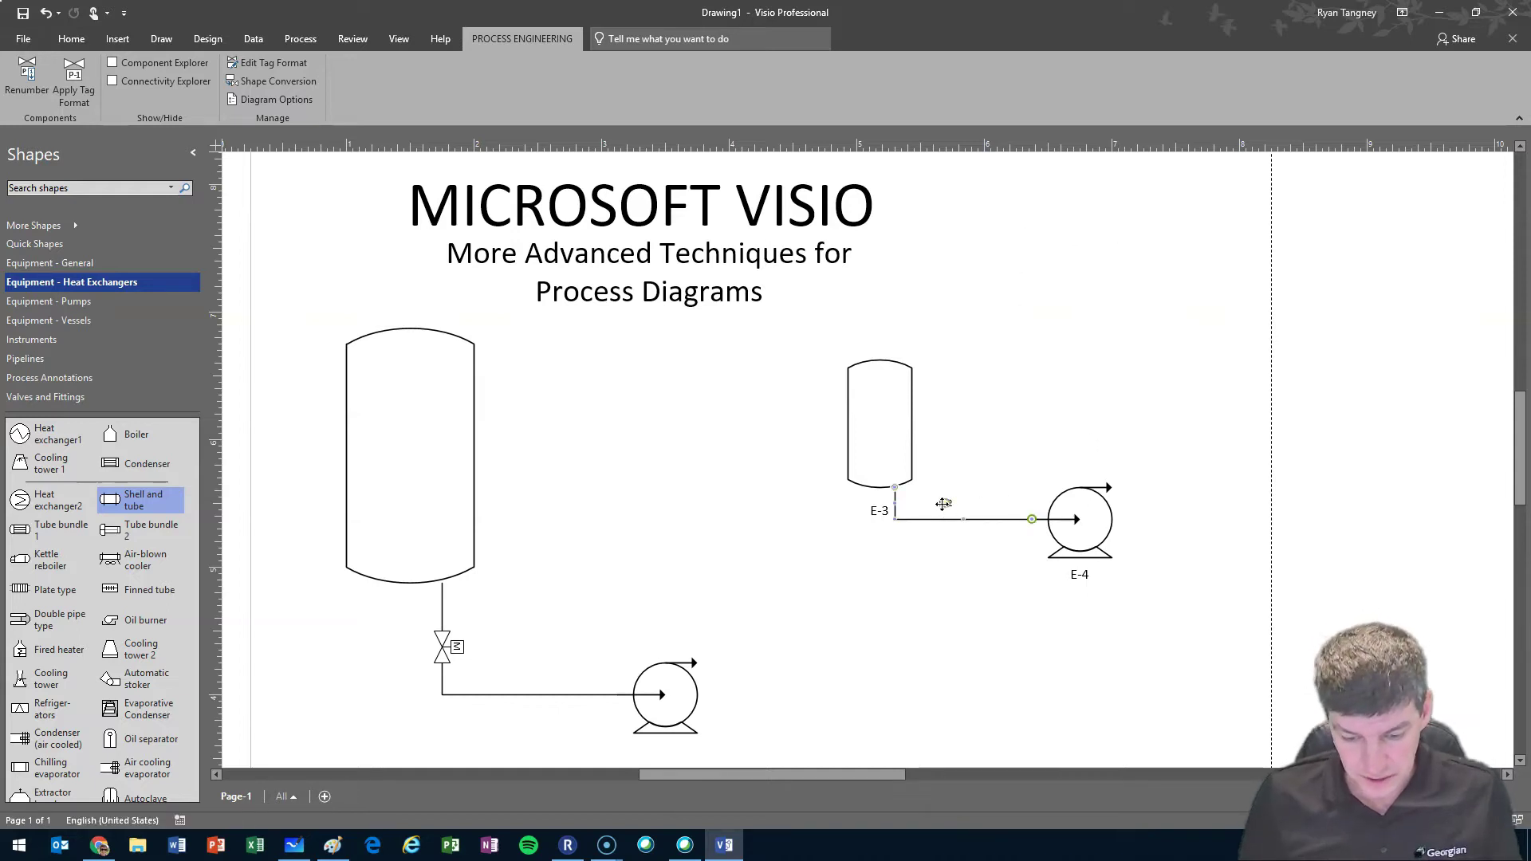
pyautogui.click(948, 503)
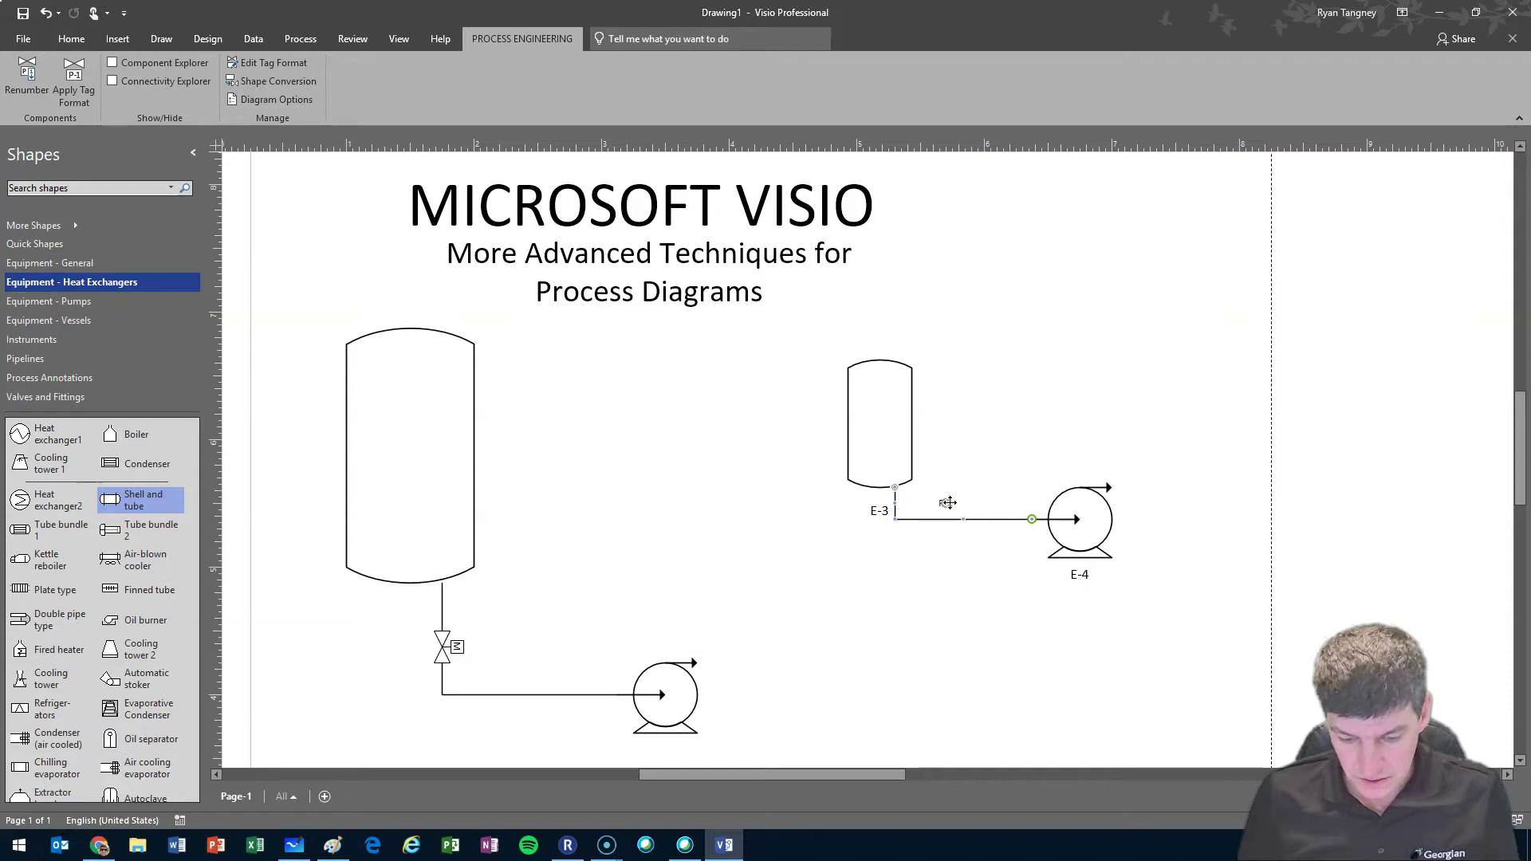
pyautogui.press('Delete')
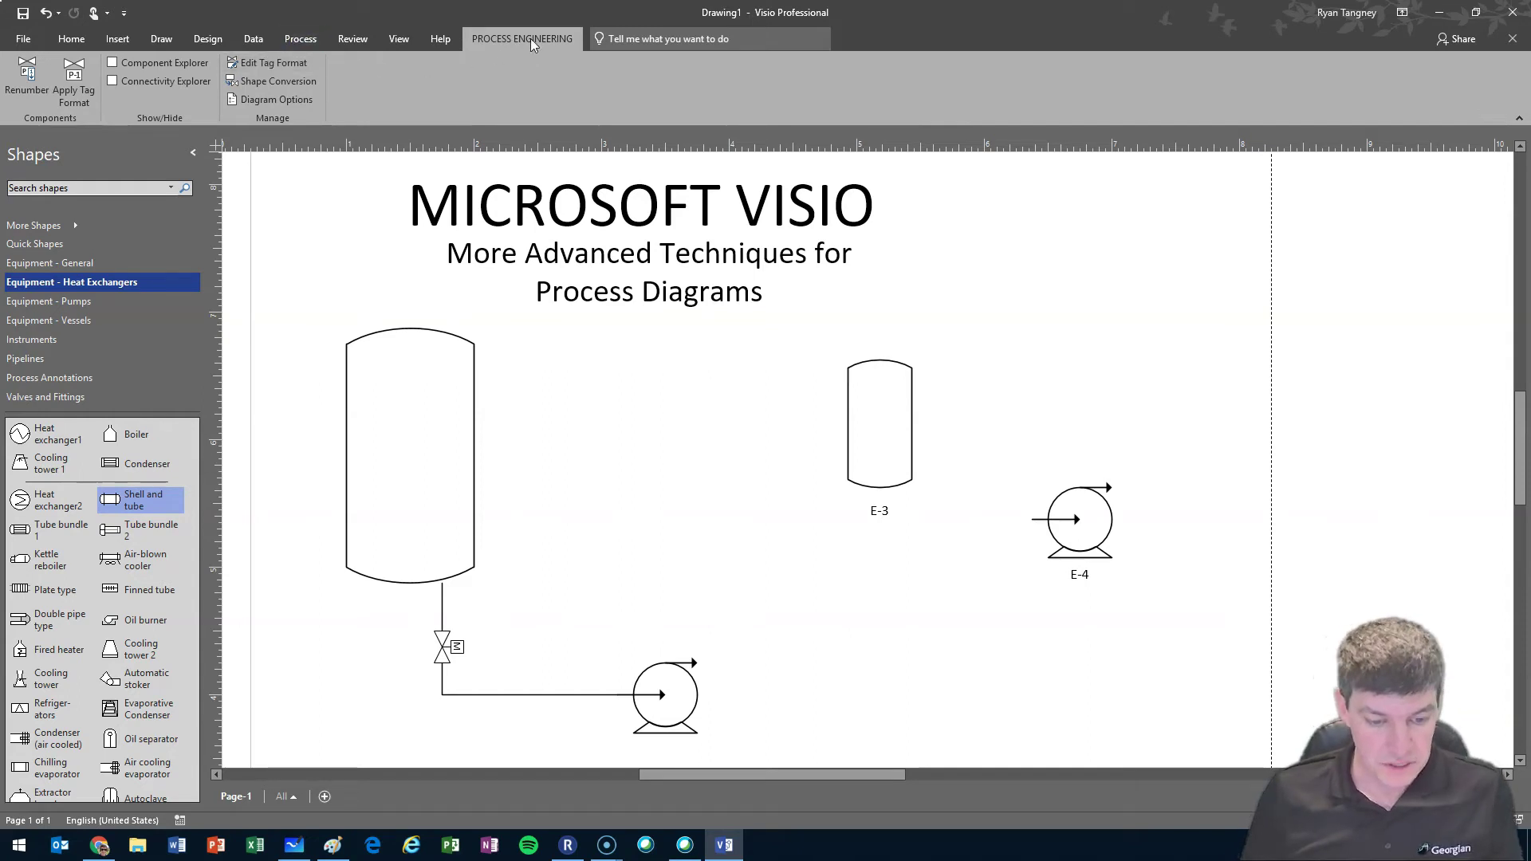
# - Delete the Equipment, Pipeline and Valve tag formats in Edit Tag Format and confirm
pyautogui.click(261, 65)
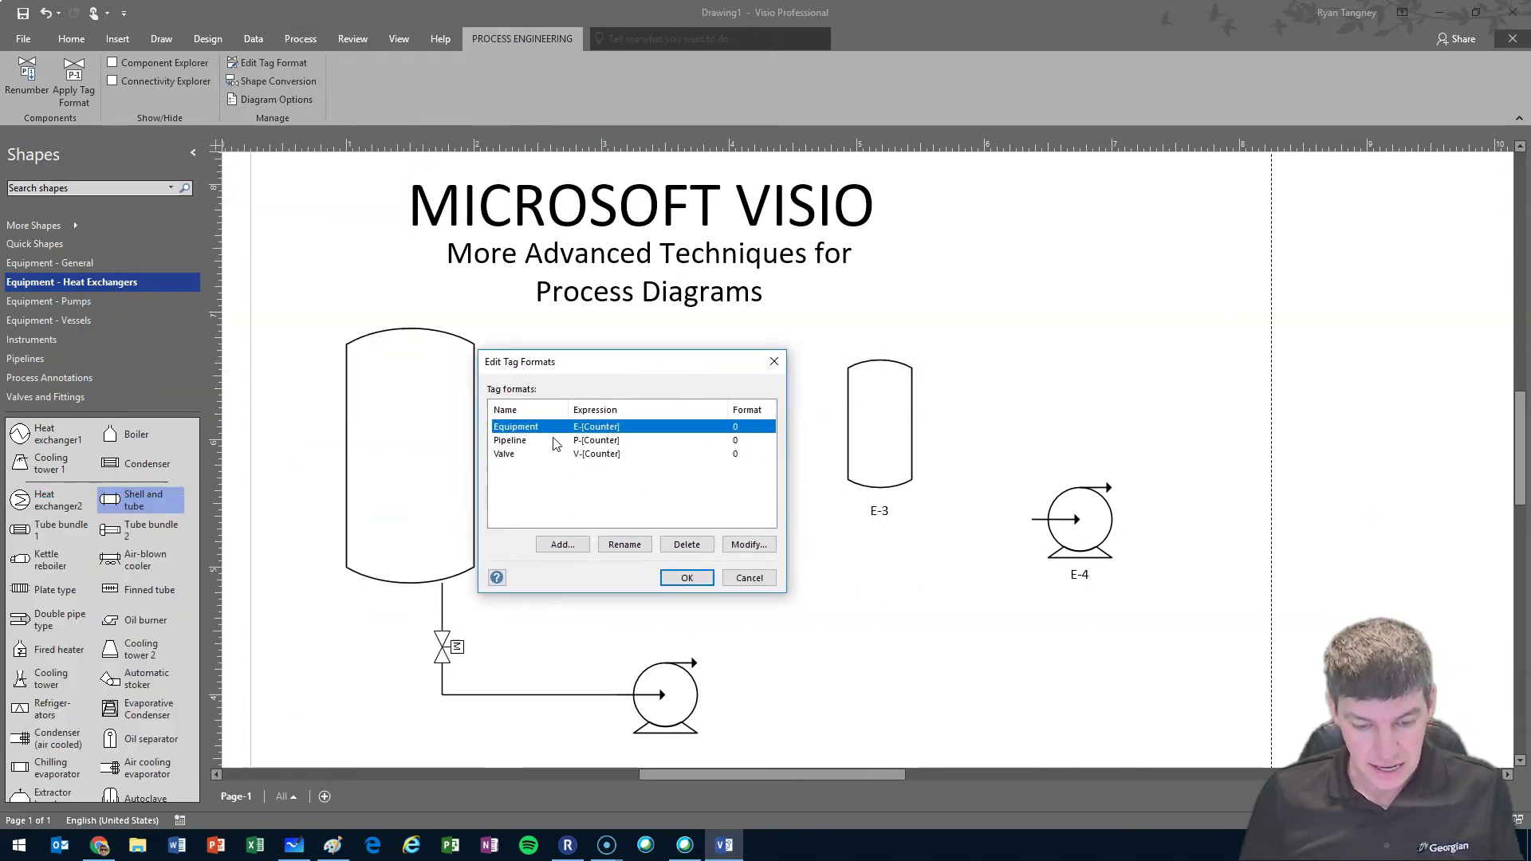
pyautogui.click(684, 545)
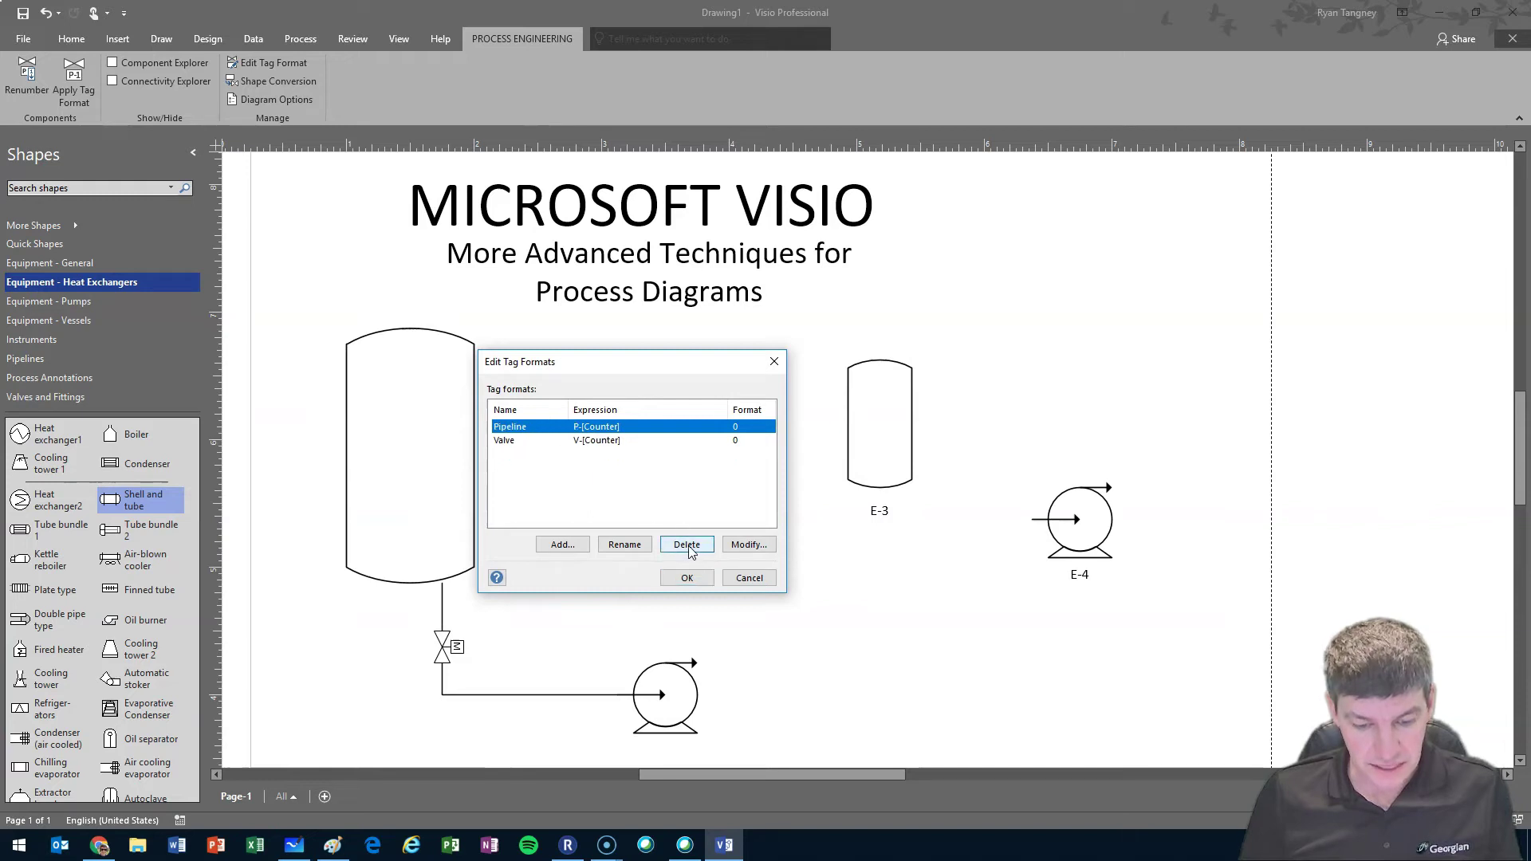
pyautogui.click(685, 545)
pyautogui.click(684, 545)
pyautogui.click(687, 579)
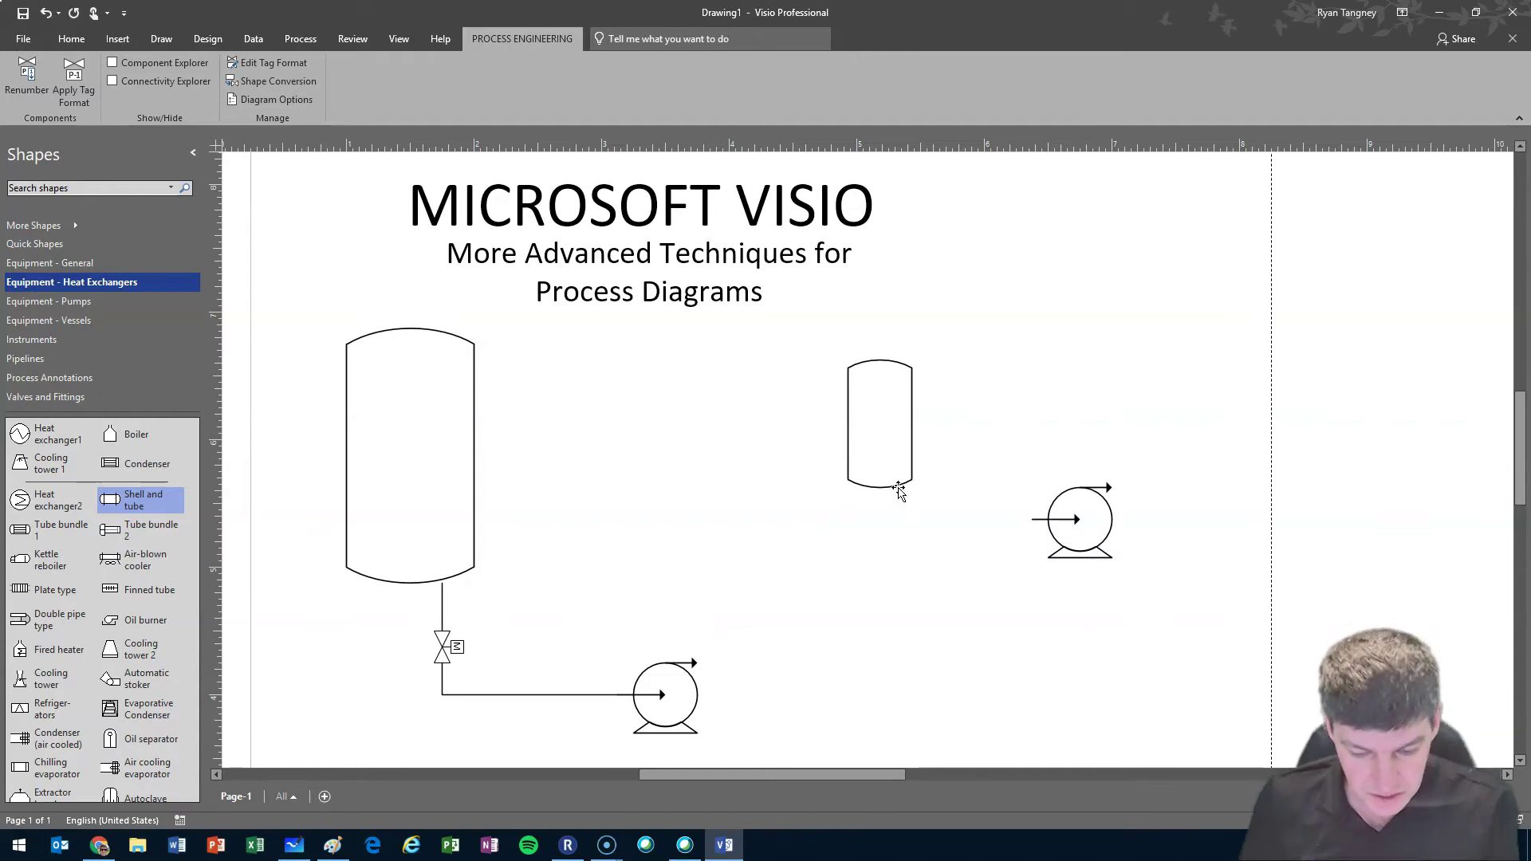
# - Align the small vessel with the big vessel's top and pipe it to the pump
pyautogui.moveTo(899, 485); pyautogui.dragTo(884, 453)
pyautogui.click(1072, 377)
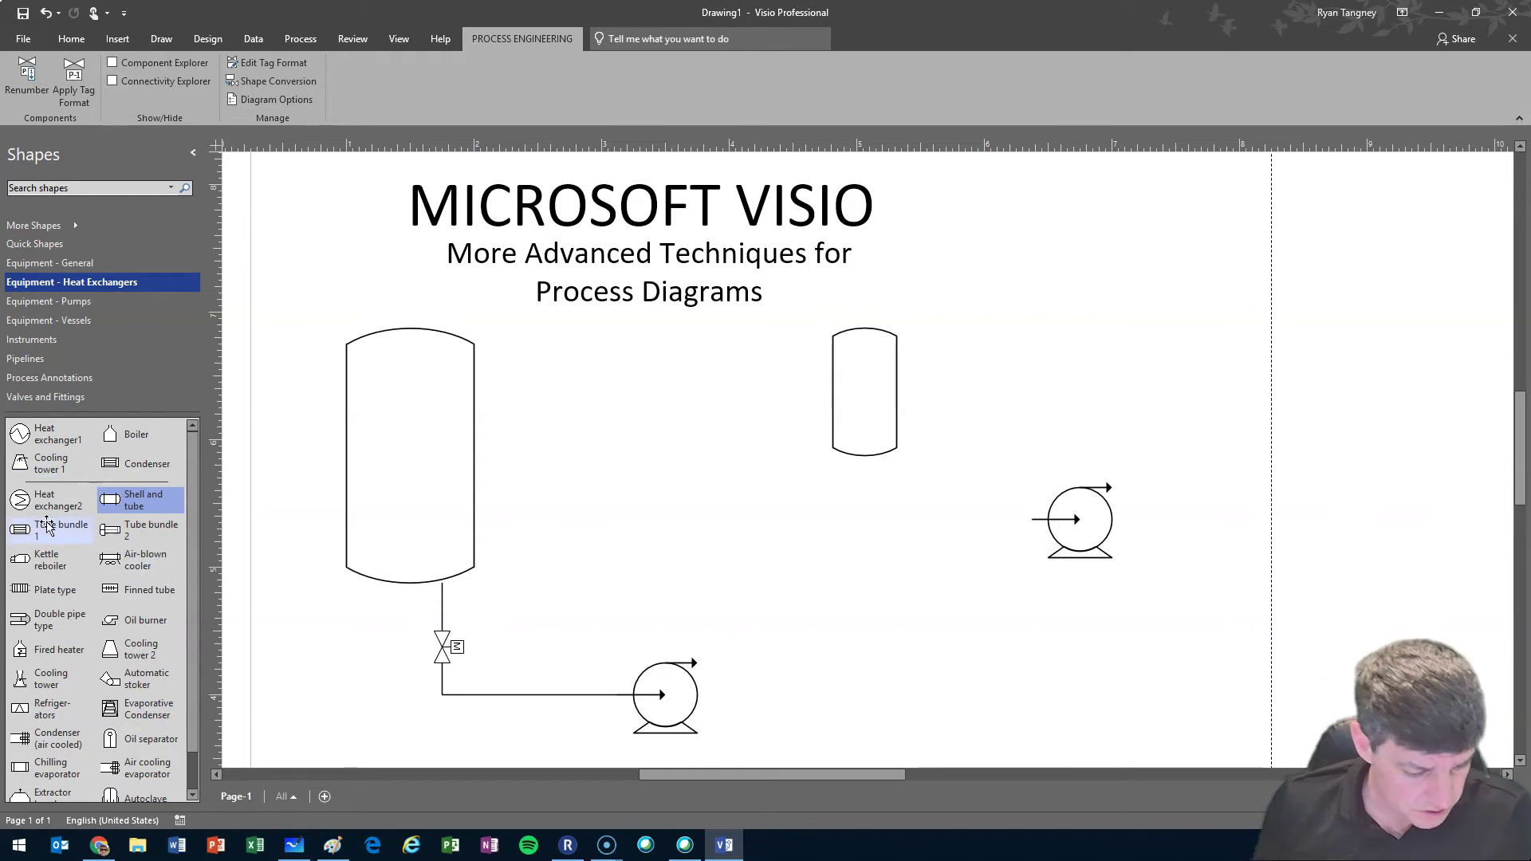
pyautogui.click(28, 358)
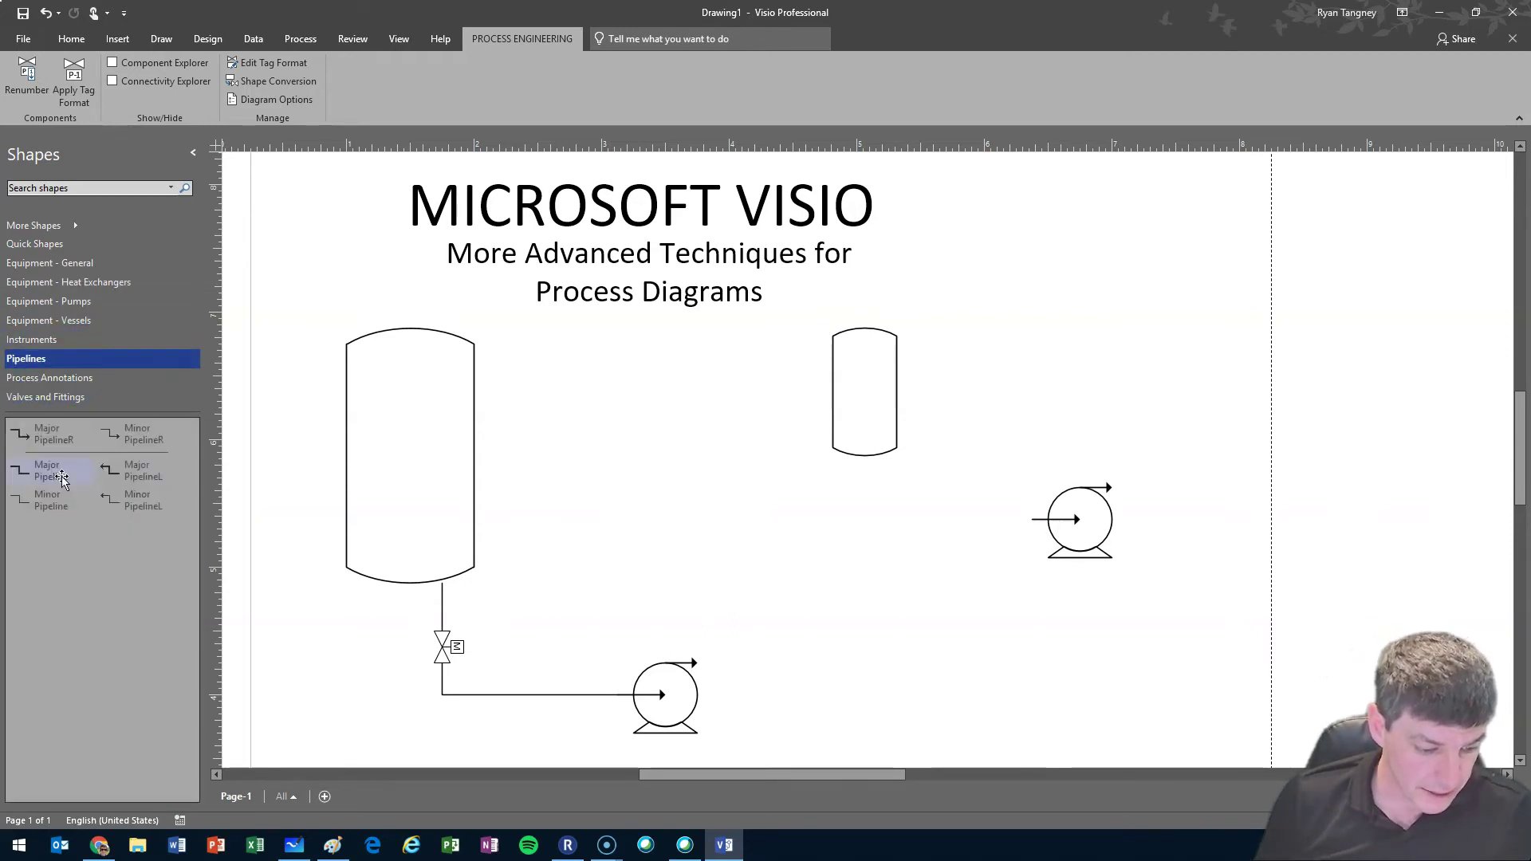
pyautogui.moveTo(43, 477); pyautogui.dragTo(1033, 521)
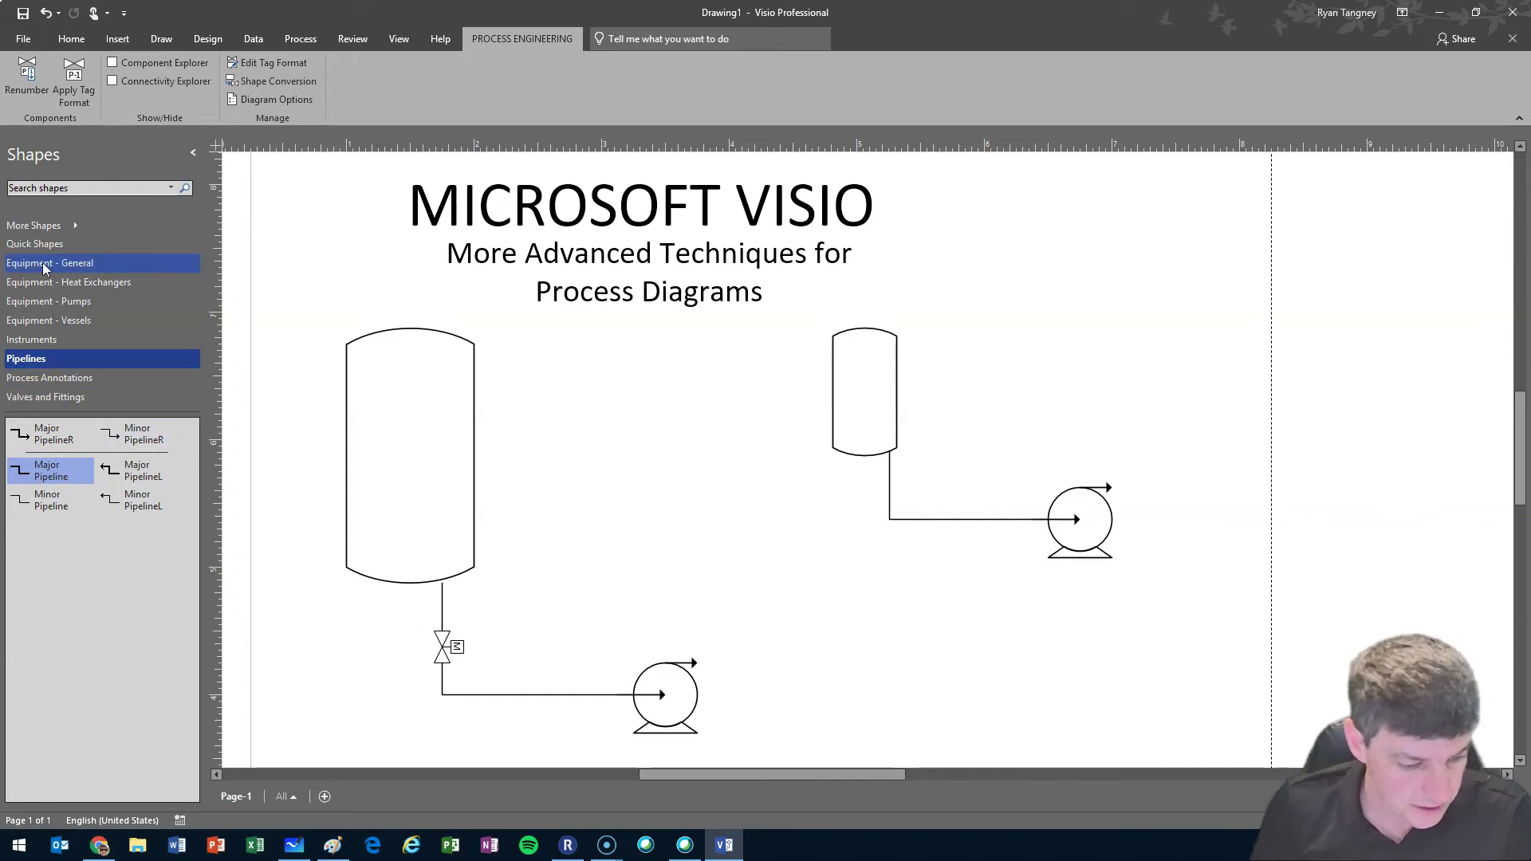
# - Drop a powered valve onto the small vessel's new pipeline
pyautogui.click(38, 398)
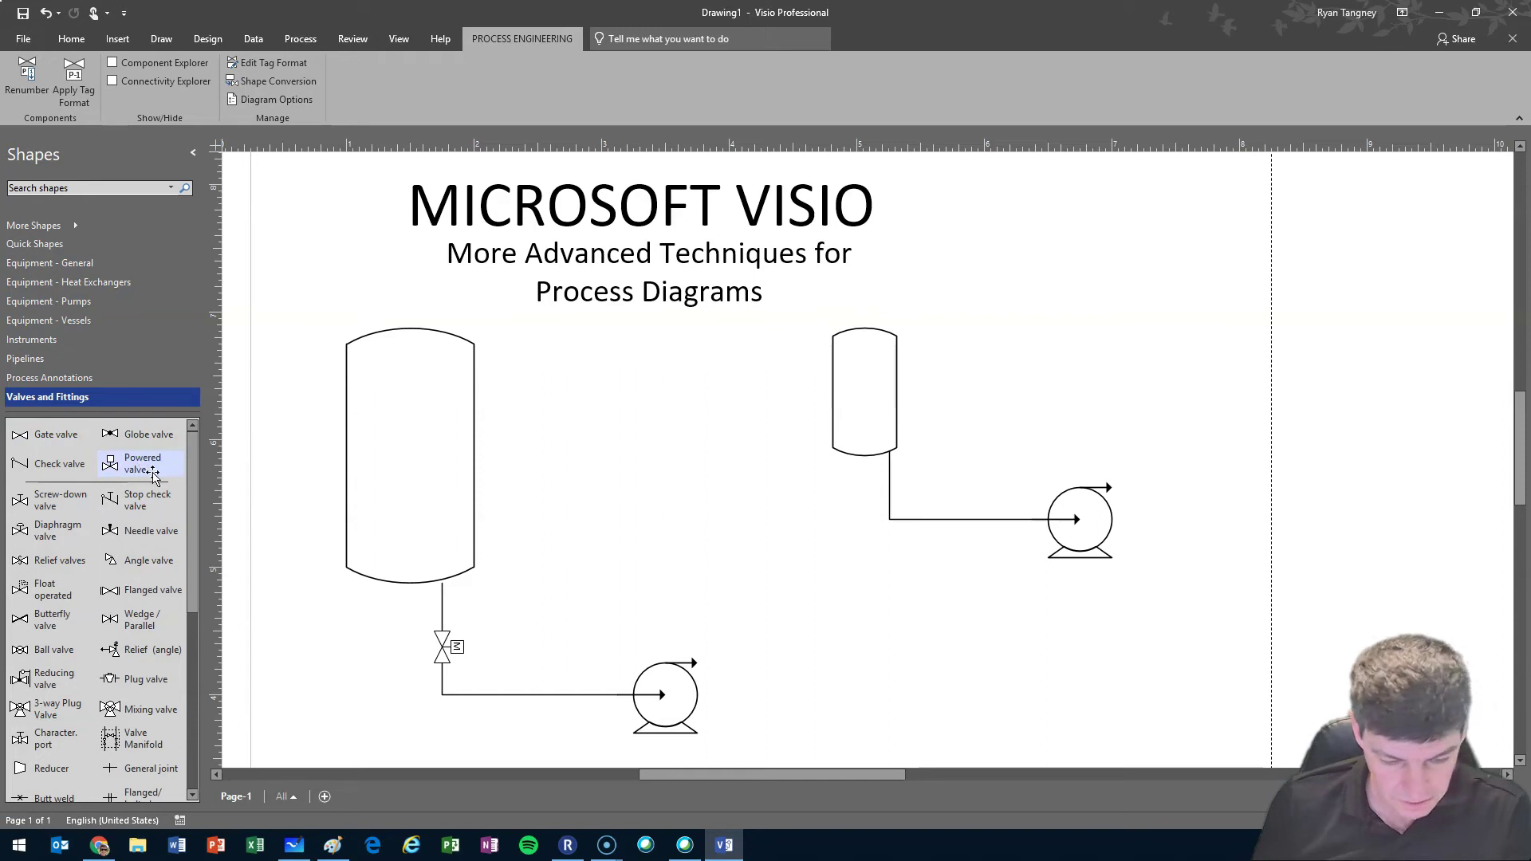
pyautogui.moveTo(159, 473); pyautogui.dragTo(887, 492)
pyautogui.click(861, 623)
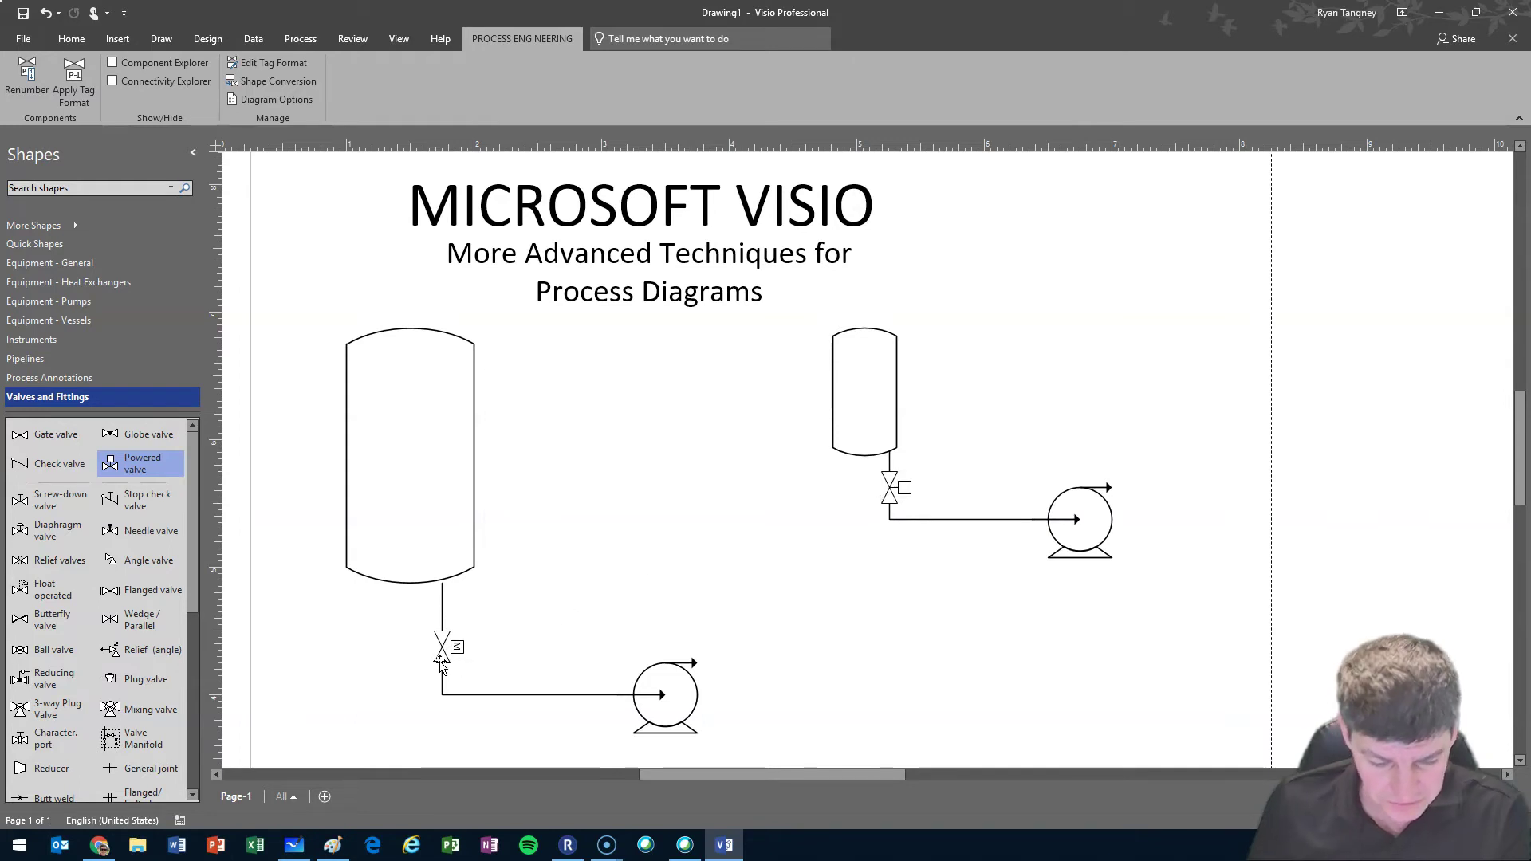
# - Set the powered valve's valve type to Control Valve 3 through Set Power
pyautogui.click(891, 486)
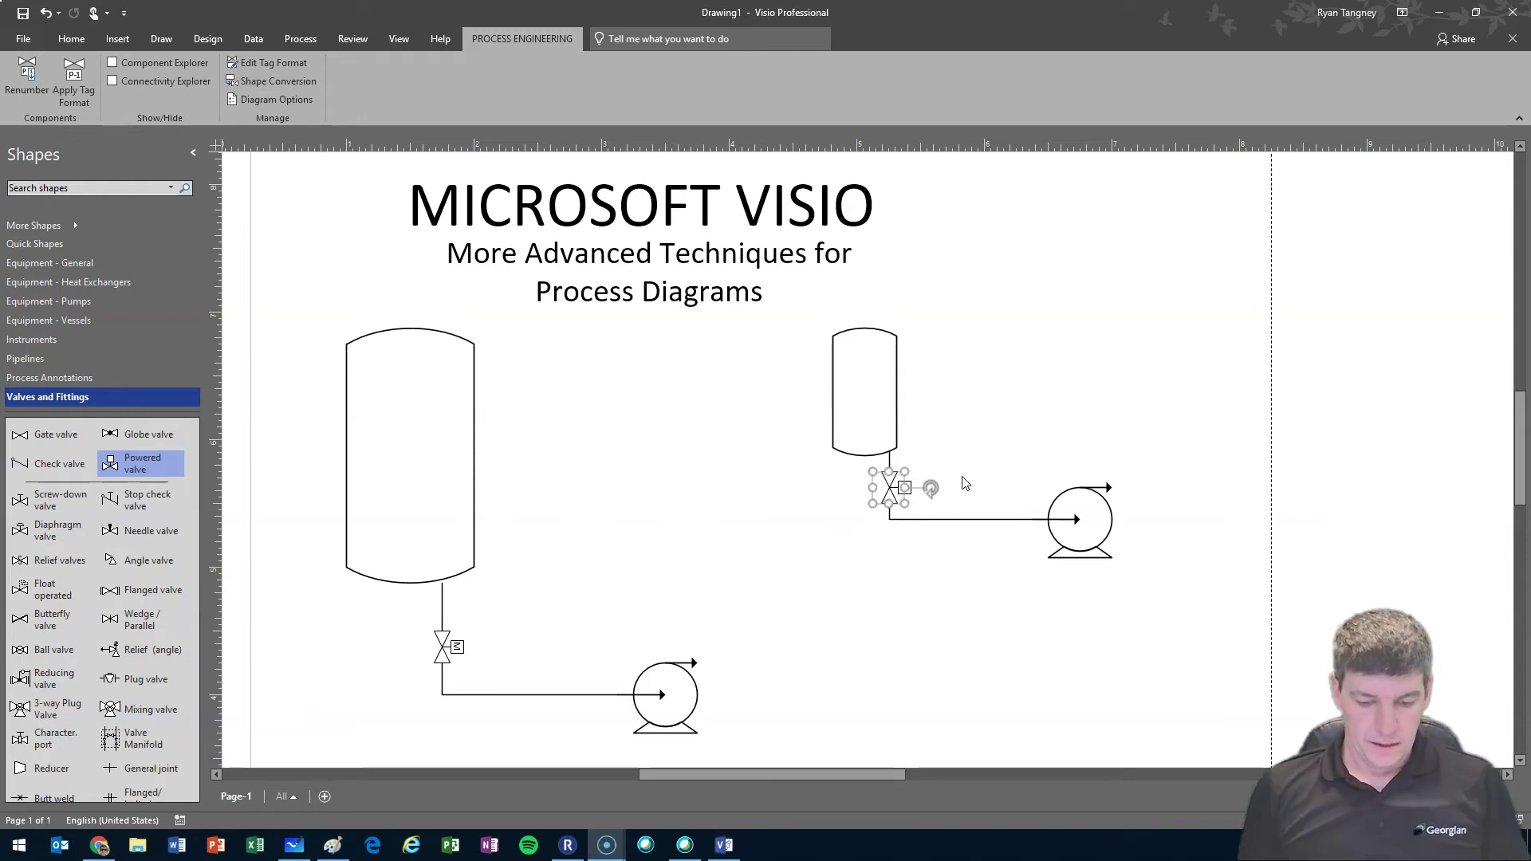
pyautogui.click(889, 493)
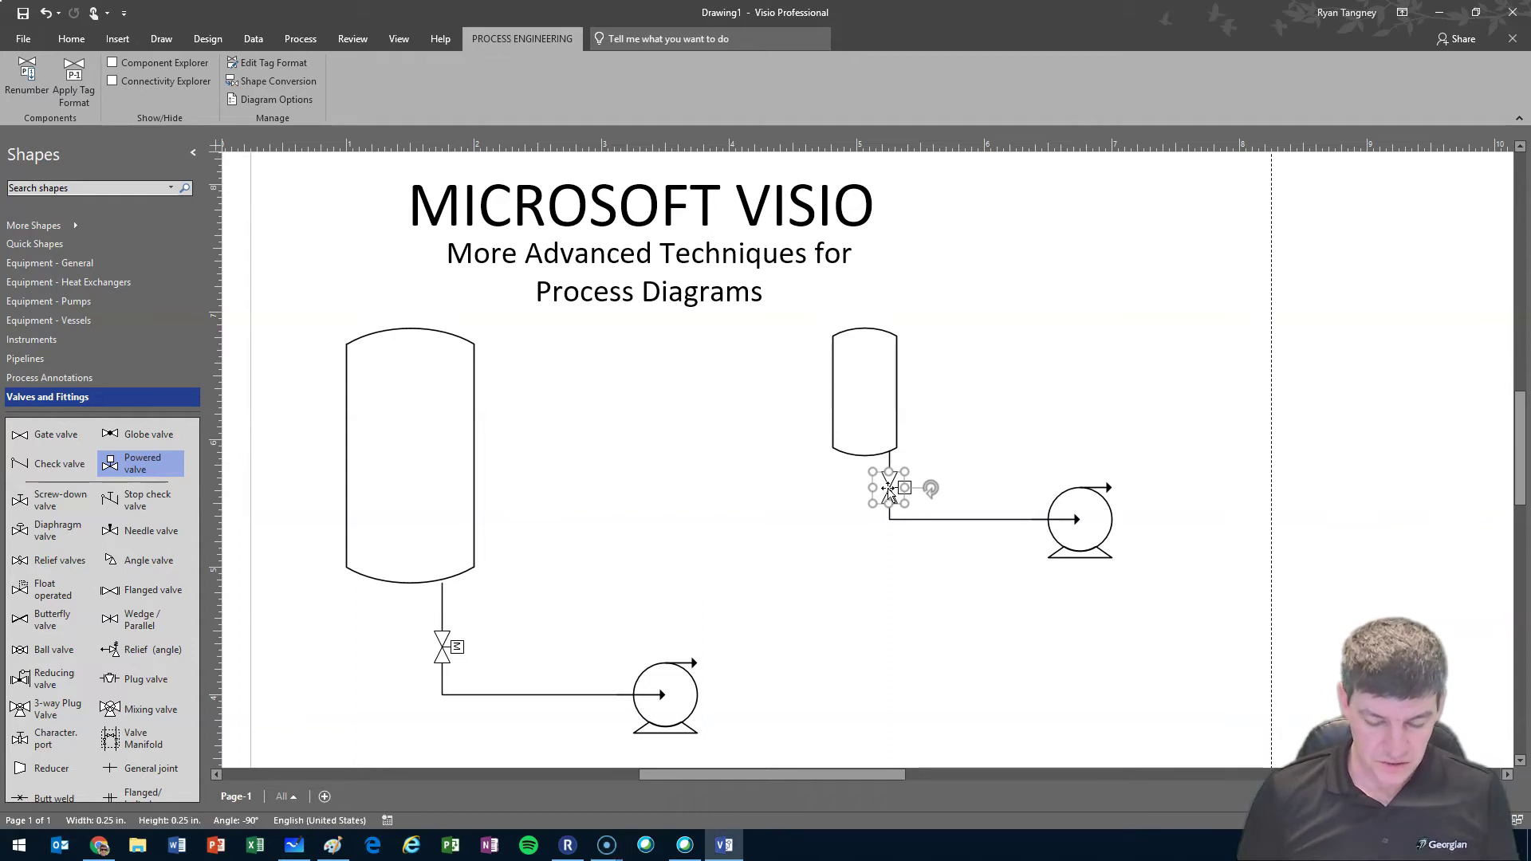
pyautogui.rightClick(889, 494)
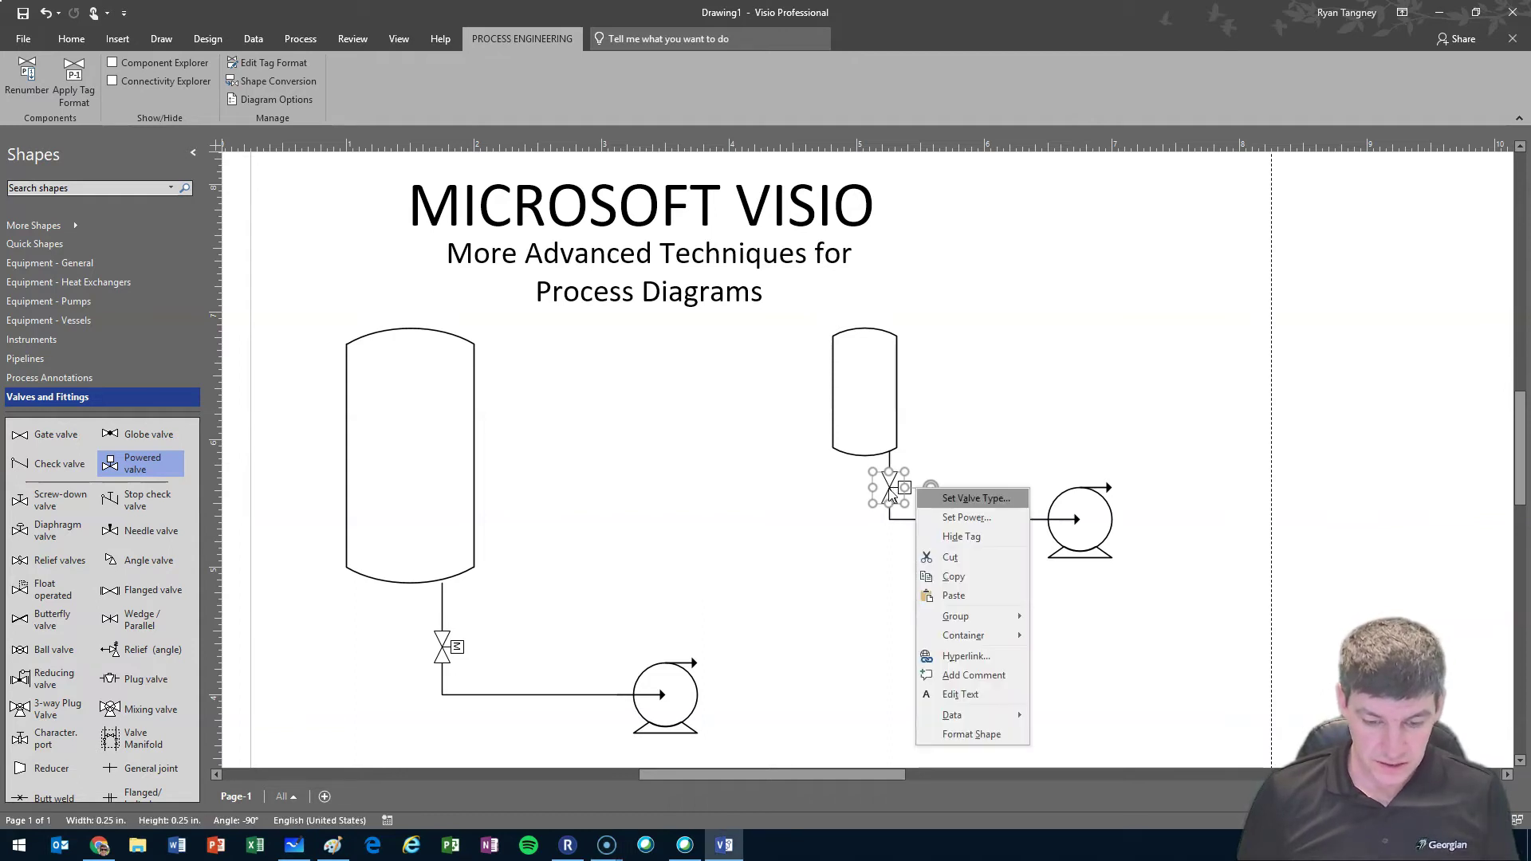
pyautogui.click(980, 518)
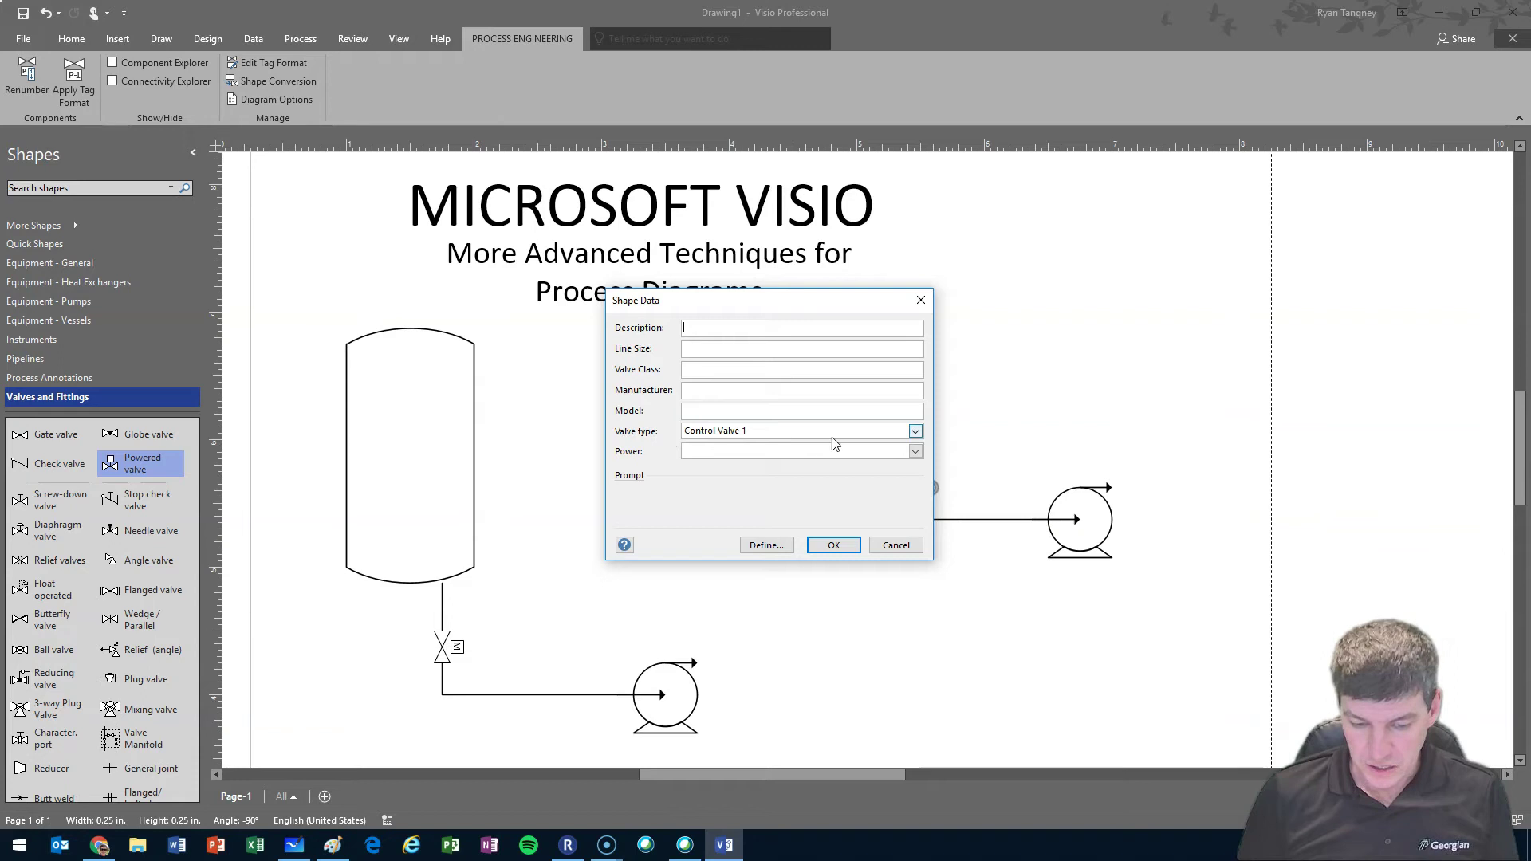
pyautogui.click(916, 432)
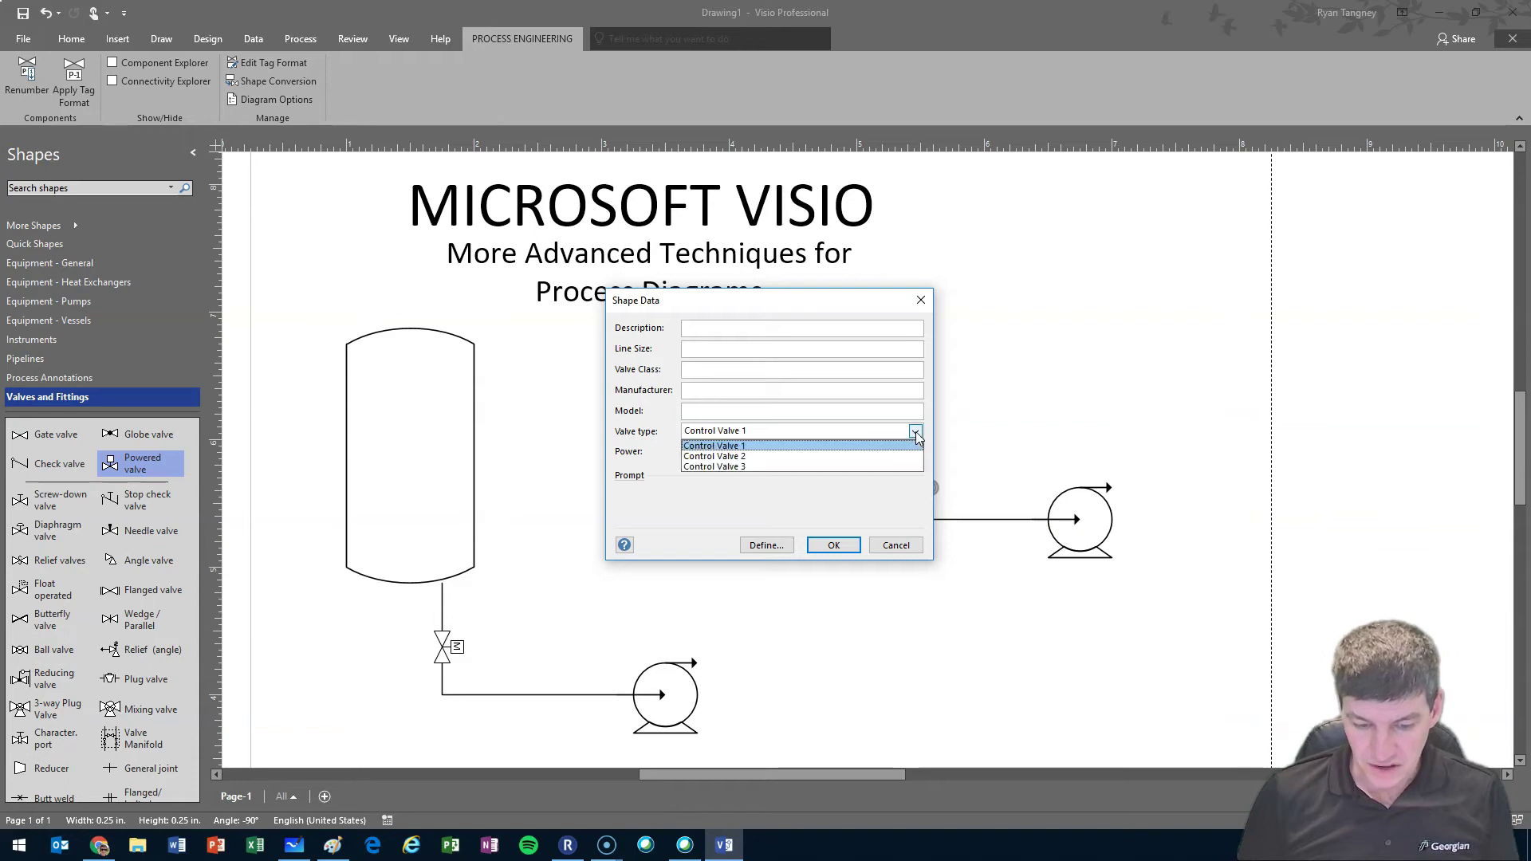
pyautogui.click(712, 466)
# - Confirm Control Valve 3, then change the valve to Control Valve 1 with power M
pyautogui.click(834, 545)
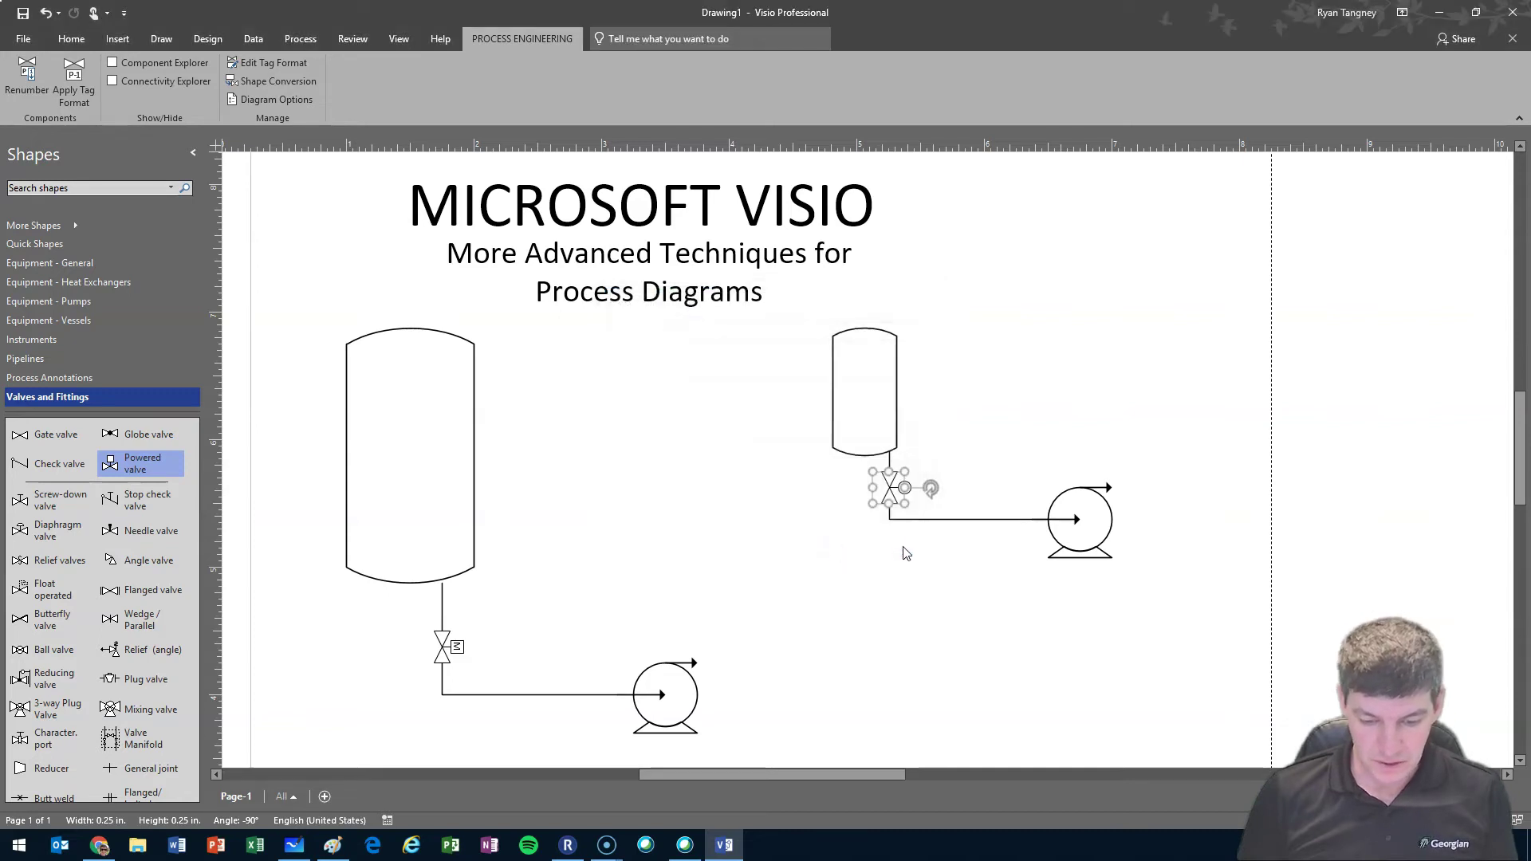
pyautogui.click(916, 562)
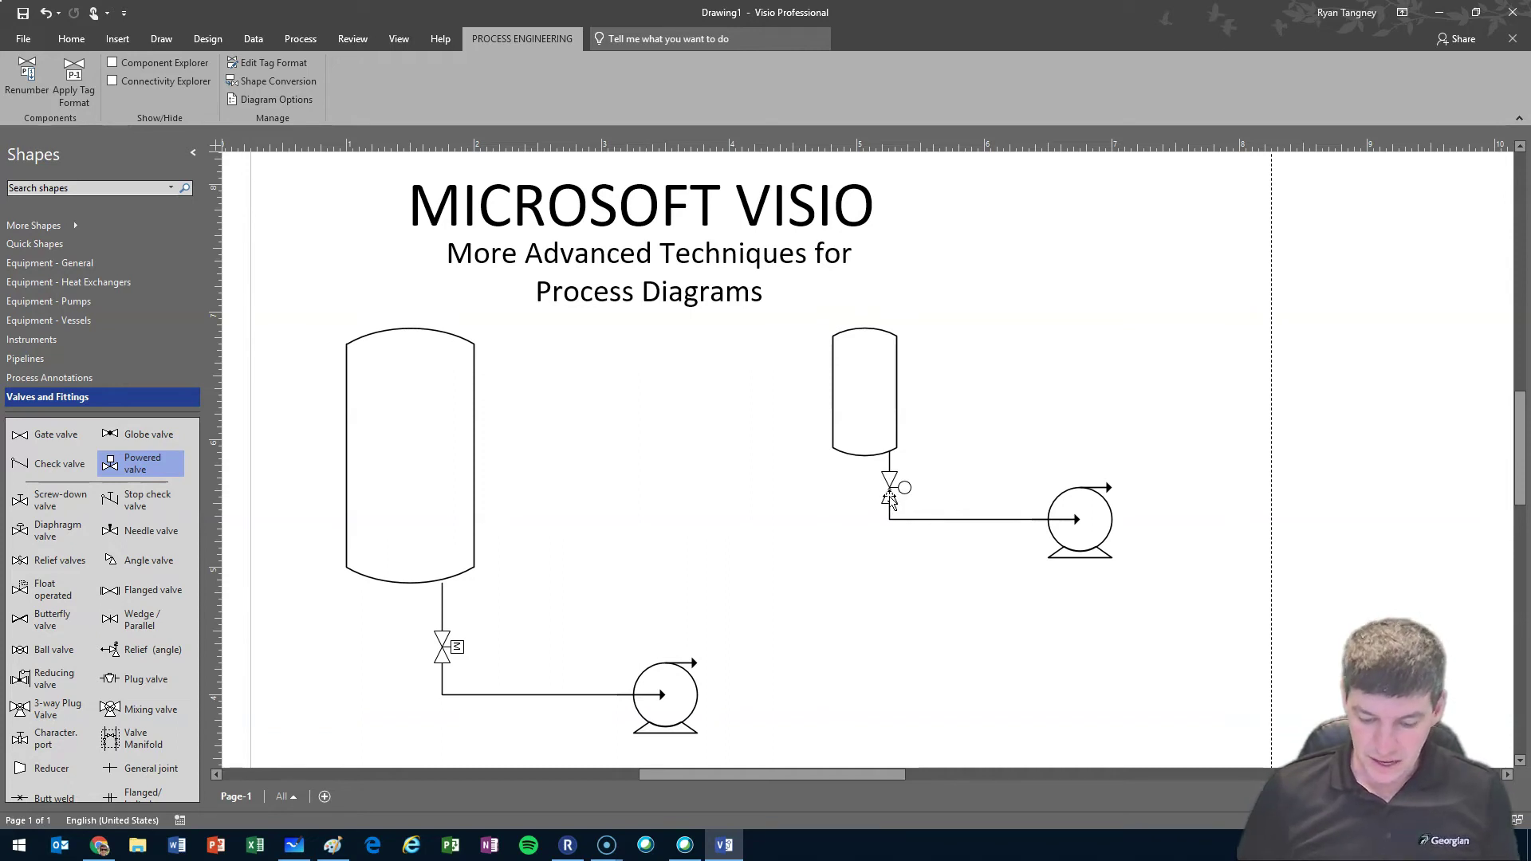
pyautogui.click(890, 499)
pyautogui.rightClick(889, 498)
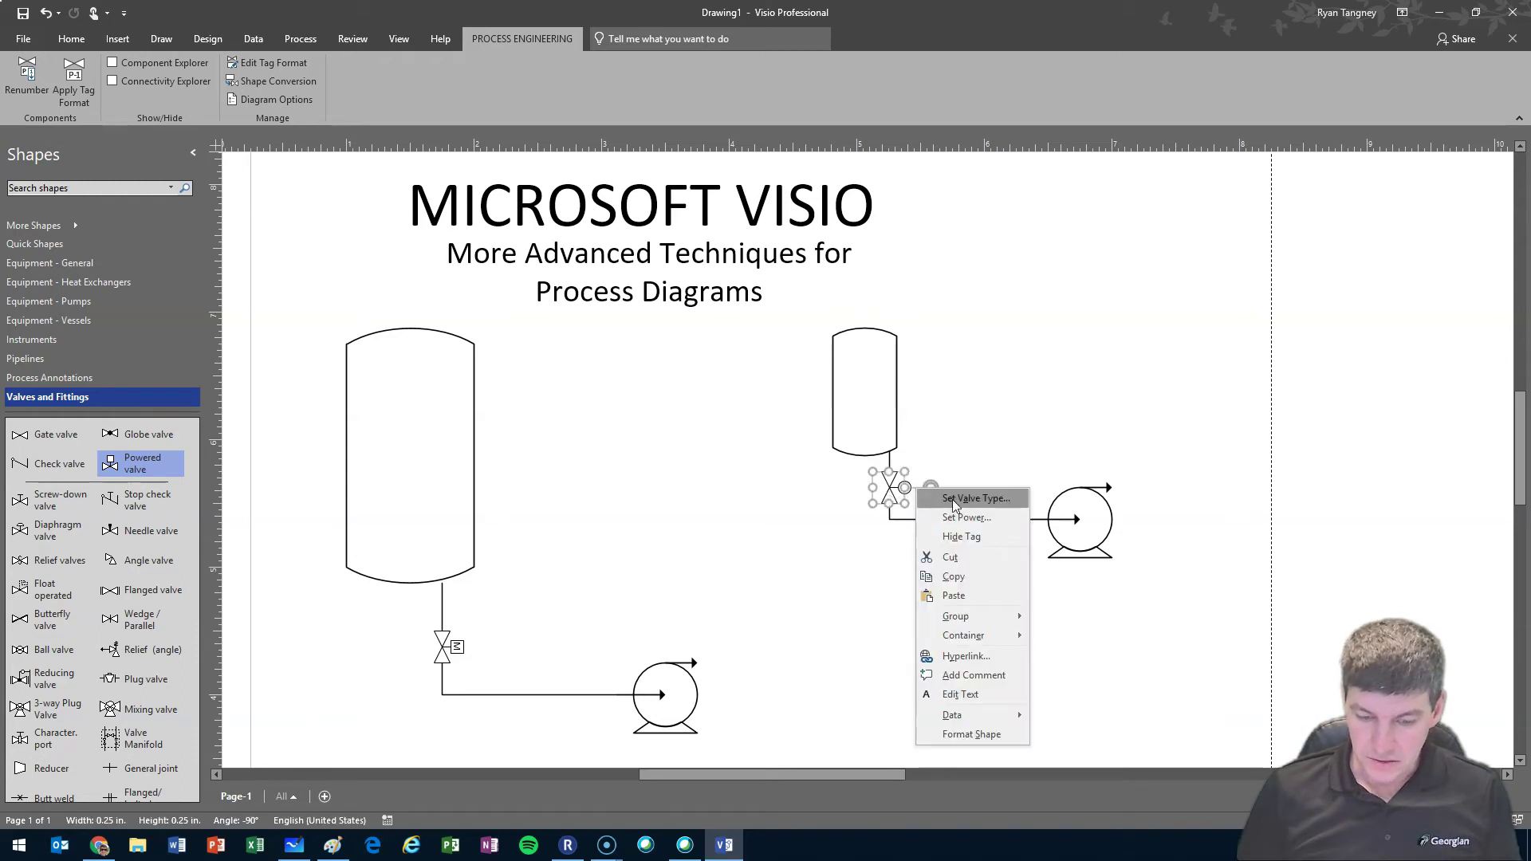
pyautogui.click(978, 500)
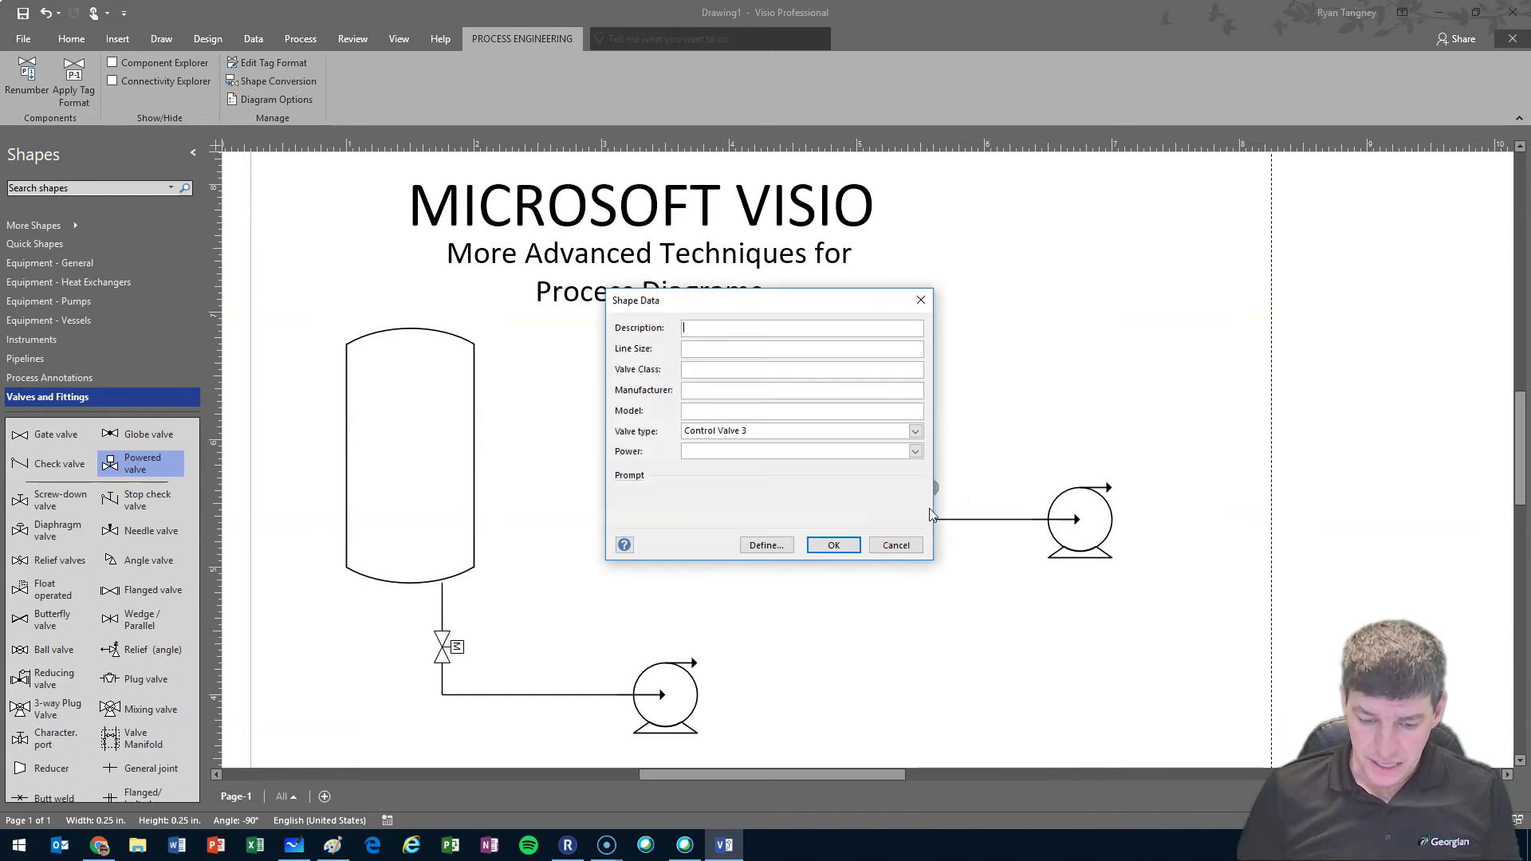
pyautogui.click(768, 433)
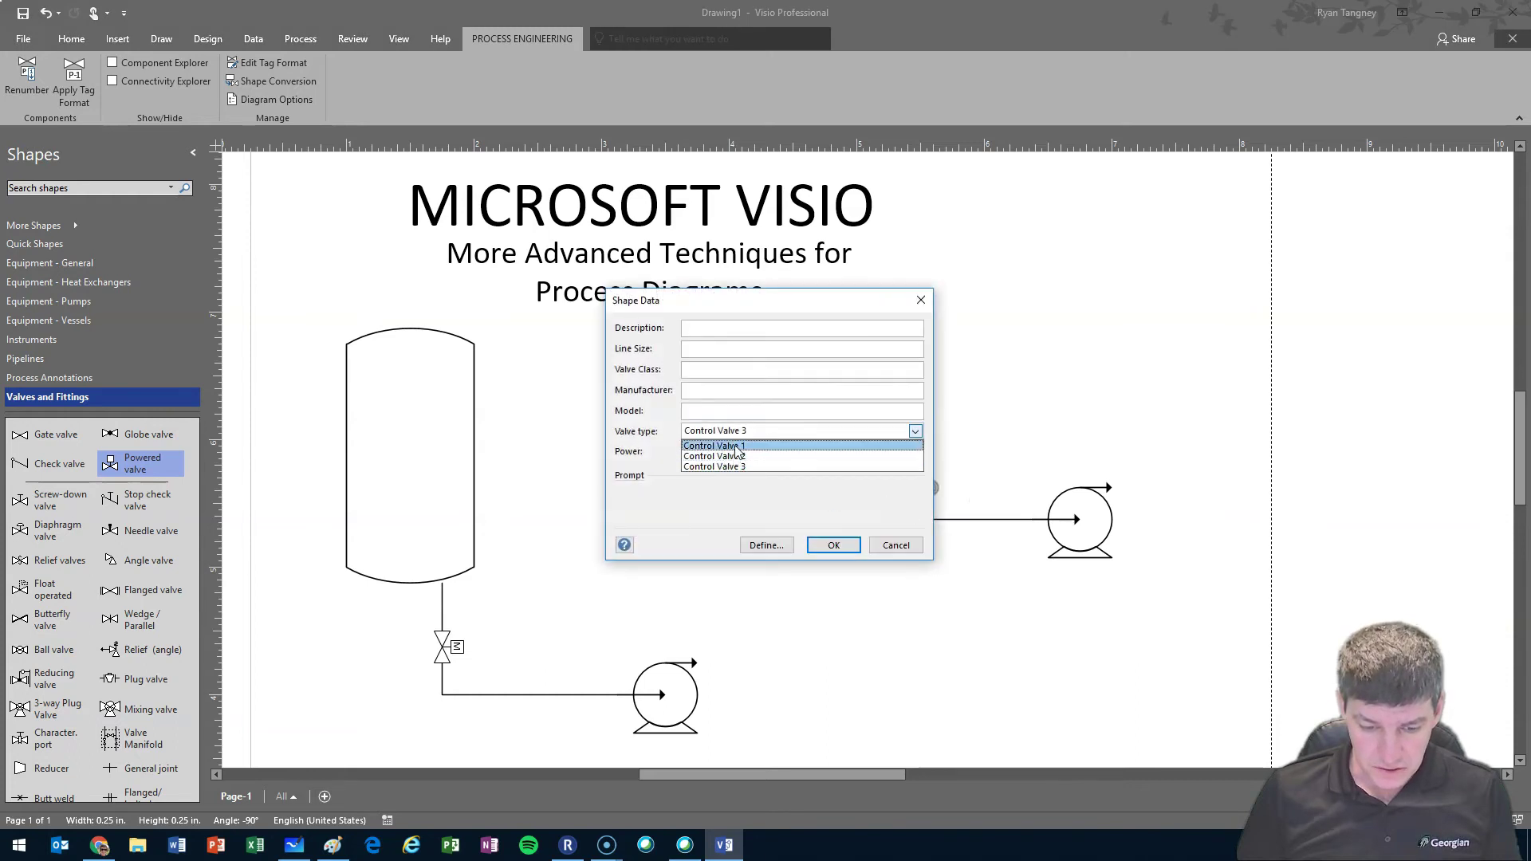
pyautogui.click(735, 446)
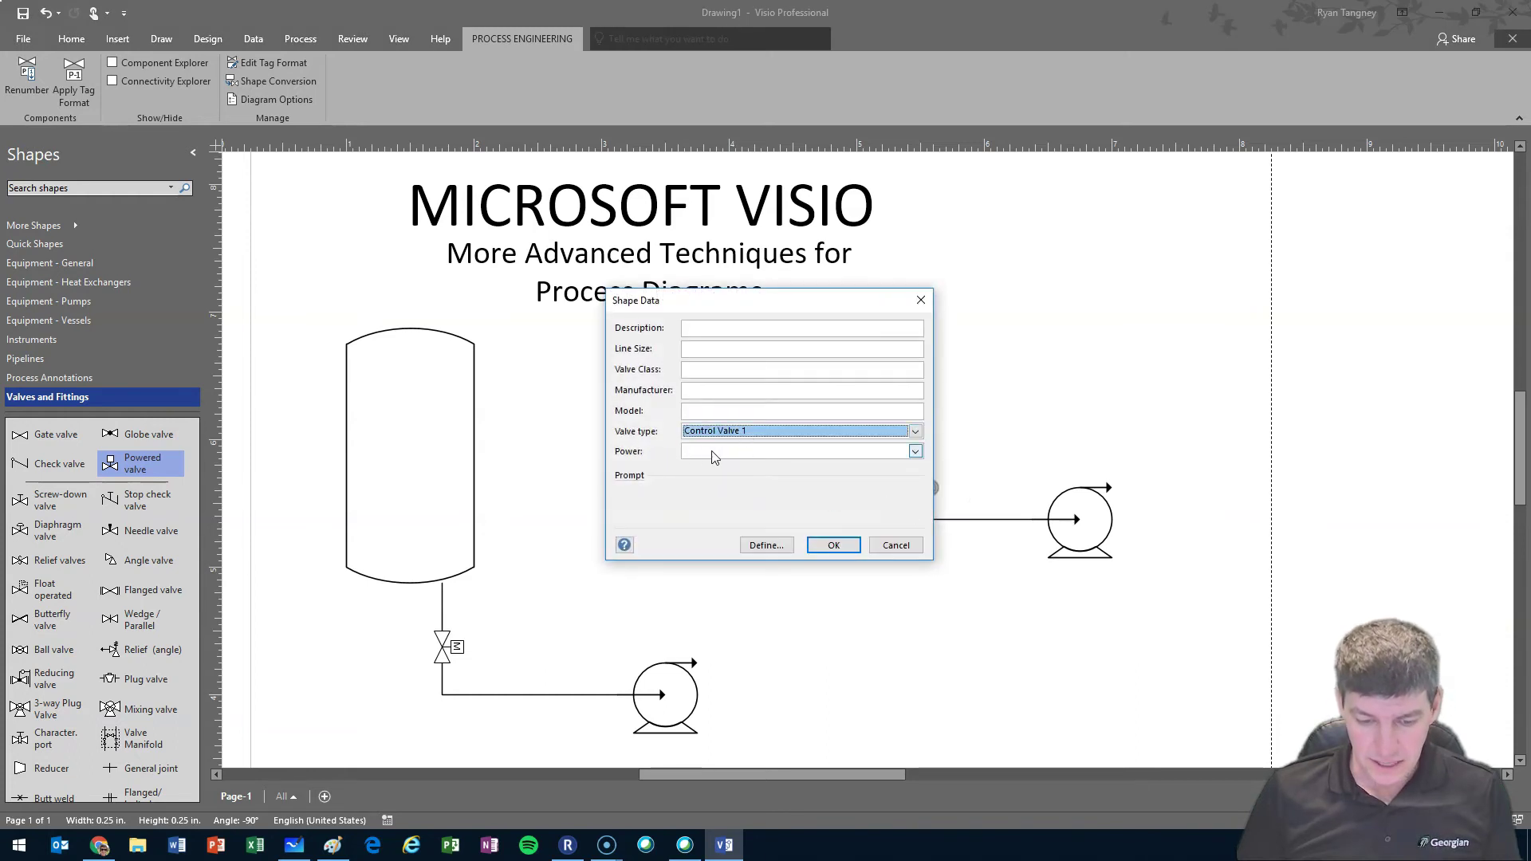
pyautogui.click(774, 452)
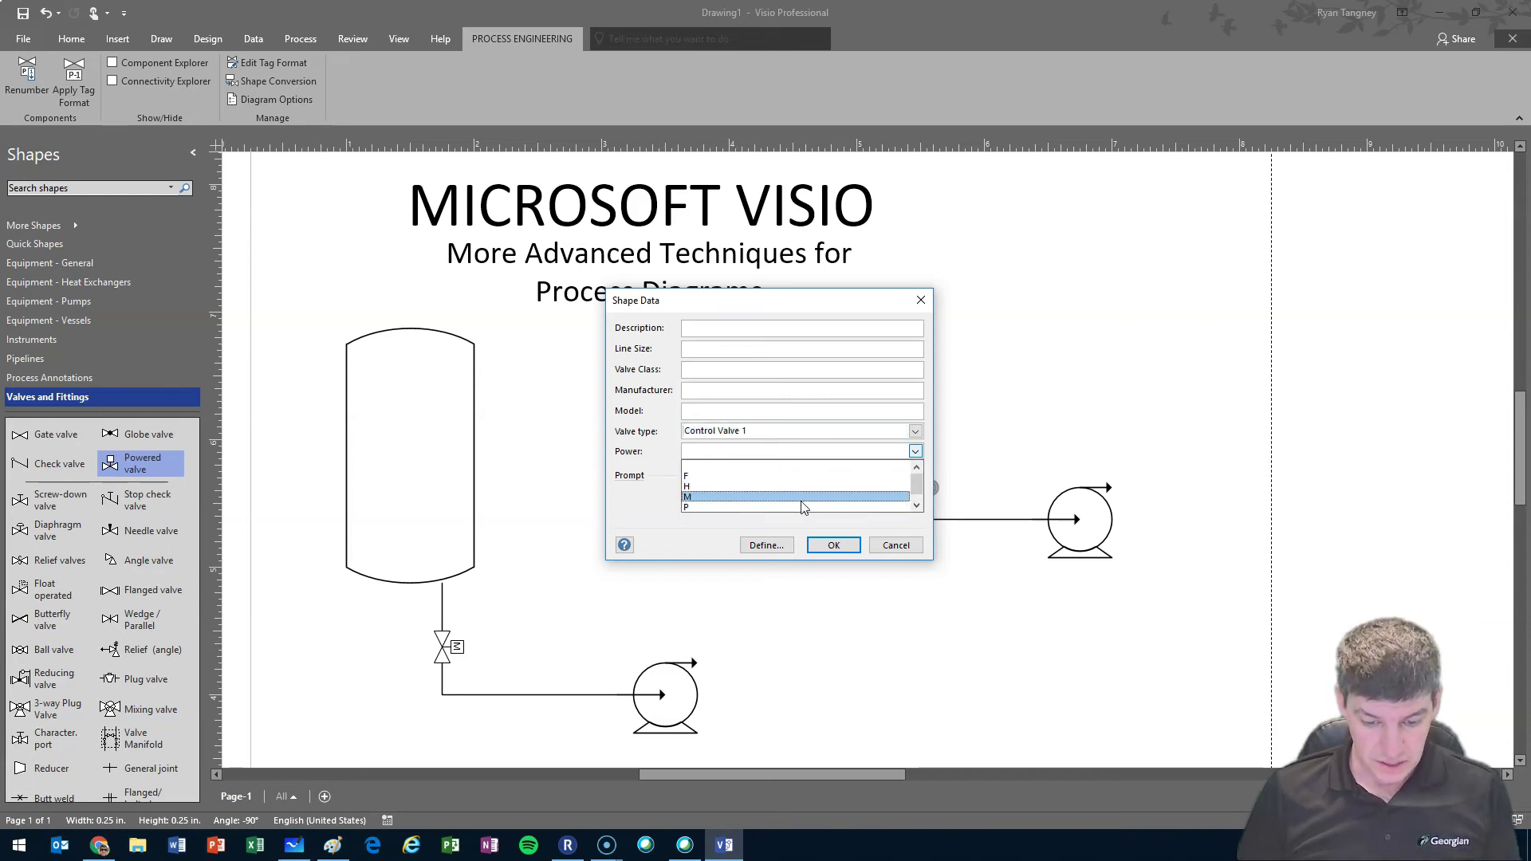
pyautogui.click(702, 497)
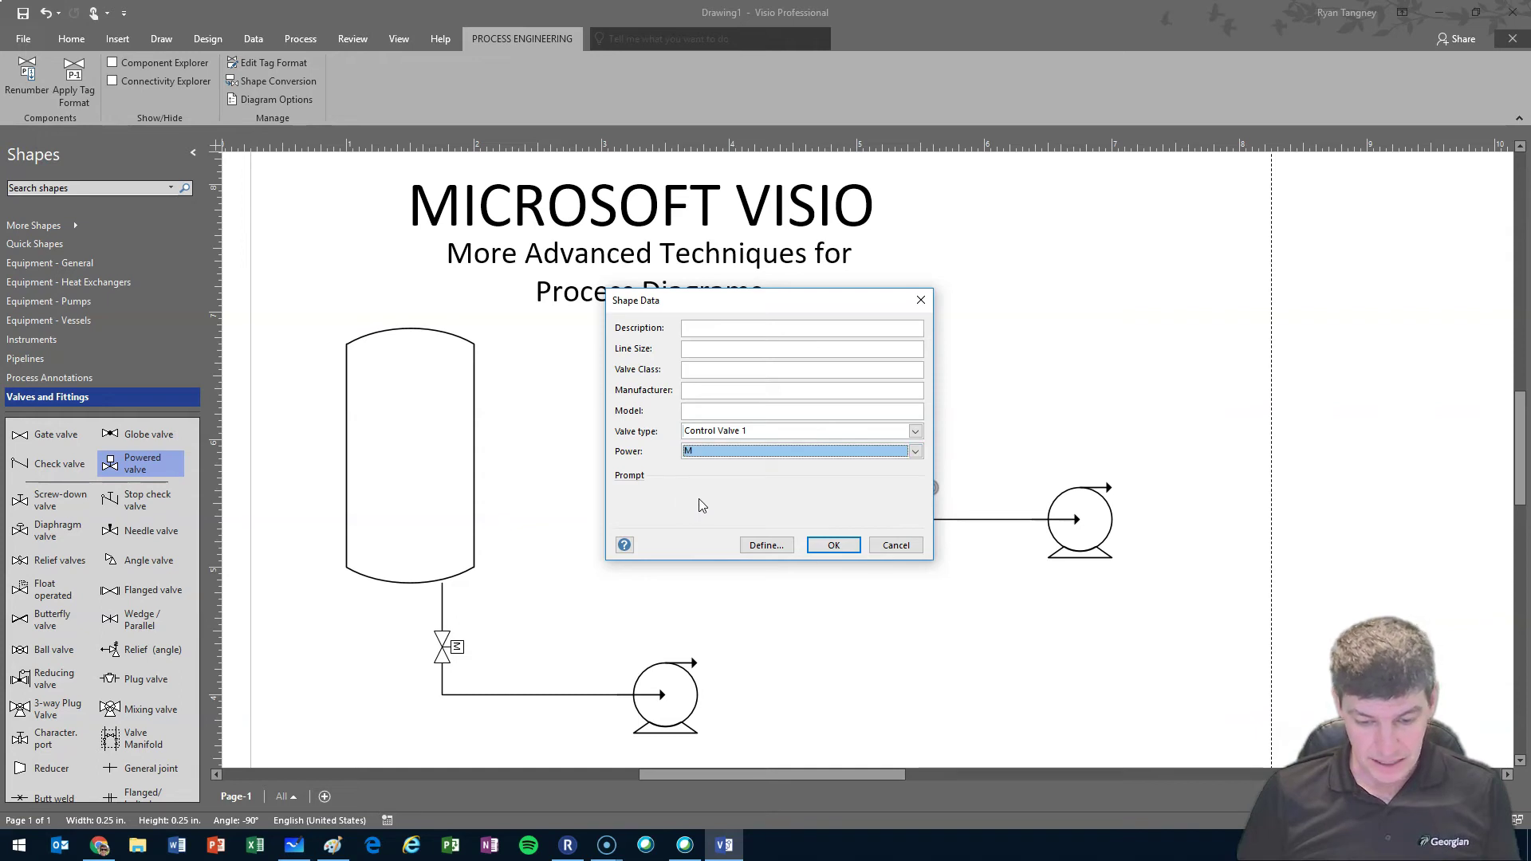
pyautogui.click(839, 547)
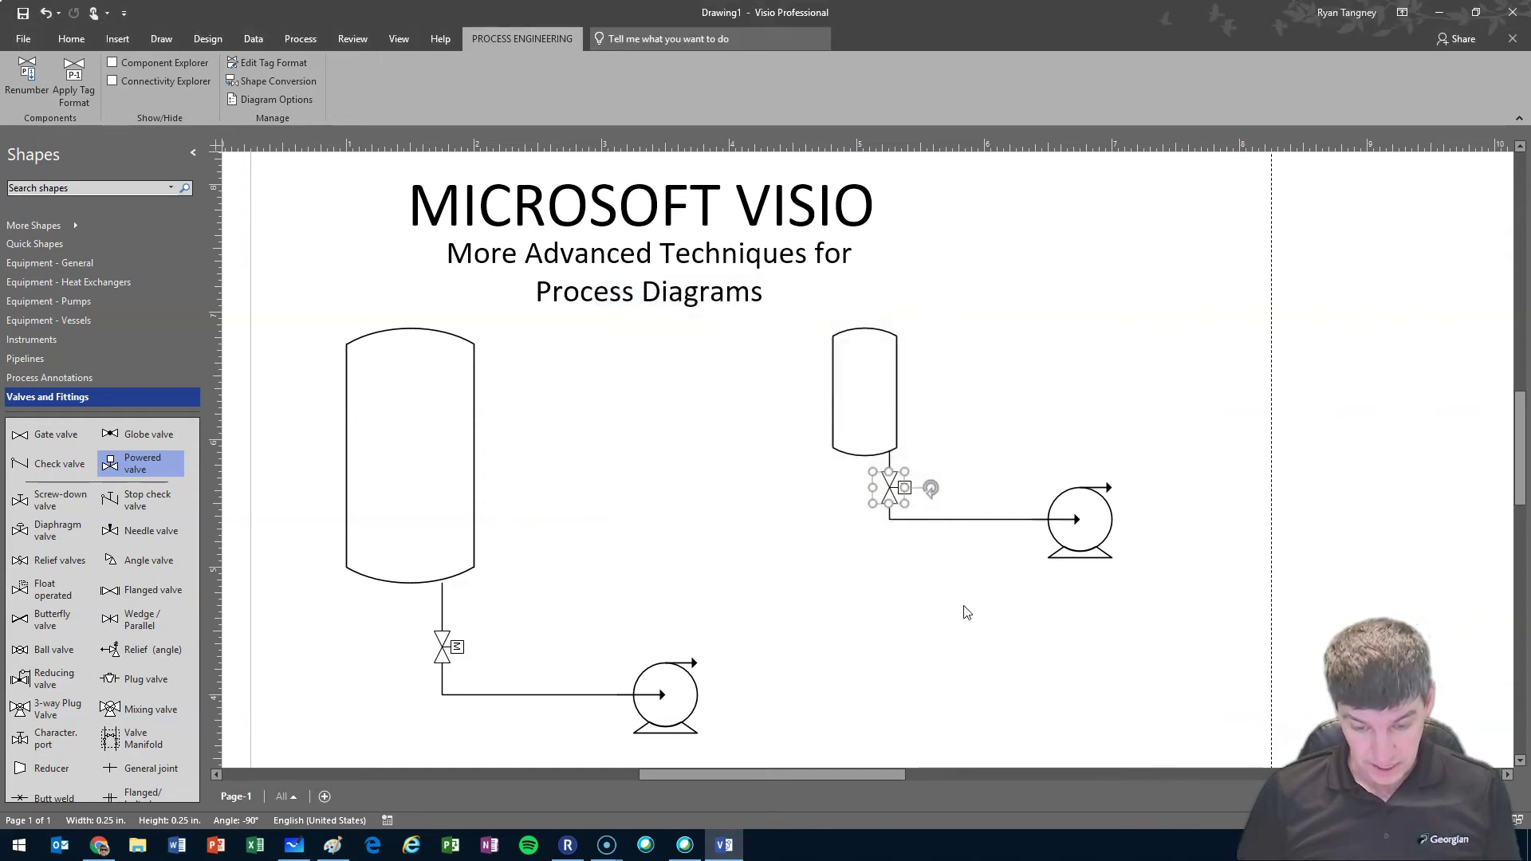
pyautogui.click(971, 618)
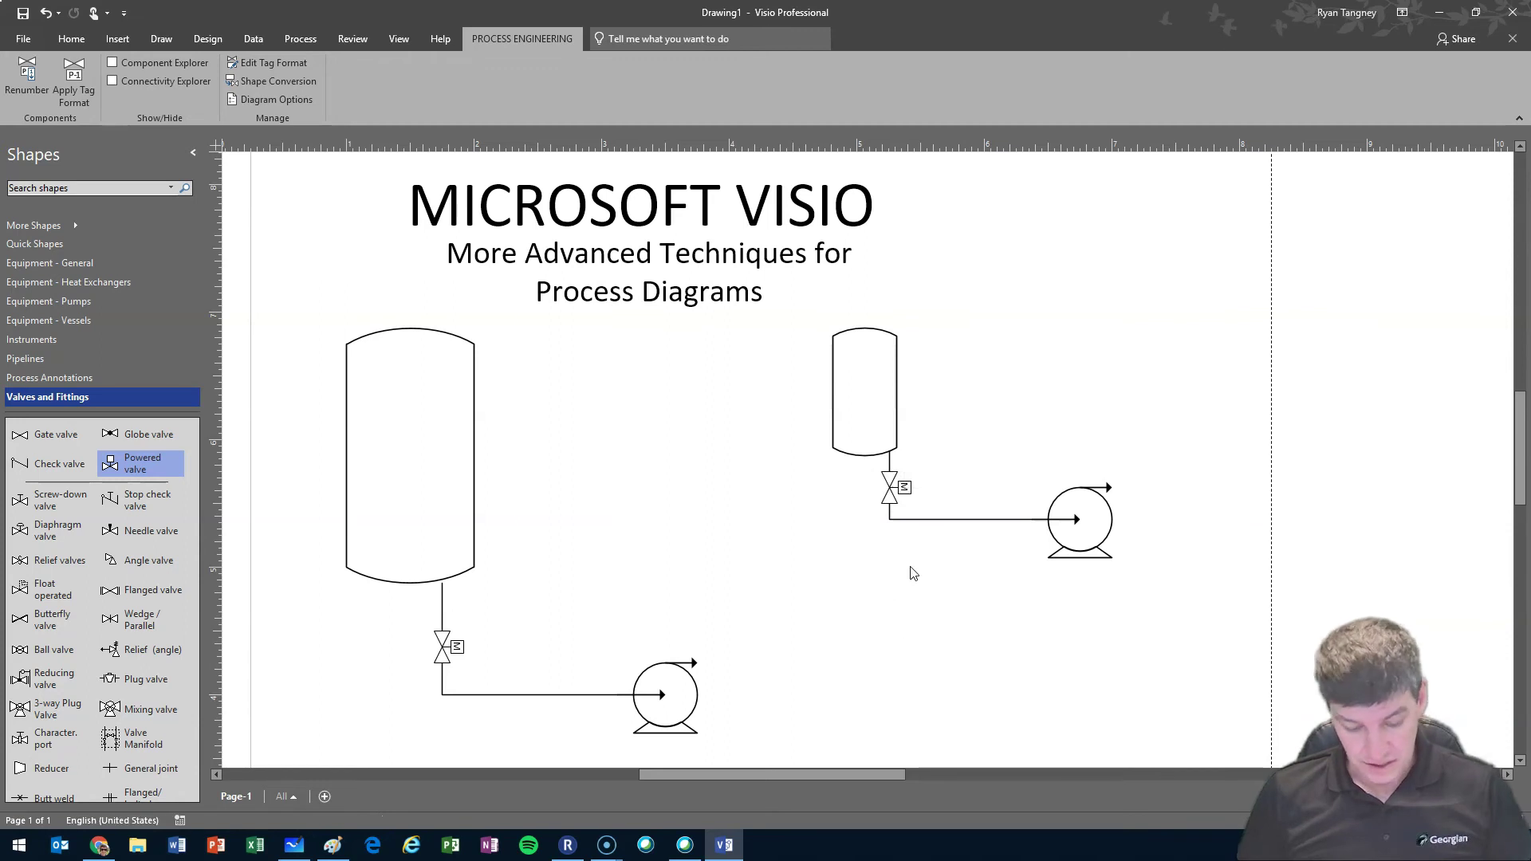
pyautogui.scroll(1, 918, 571)
pyautogui.scroll(1, 918, 567)
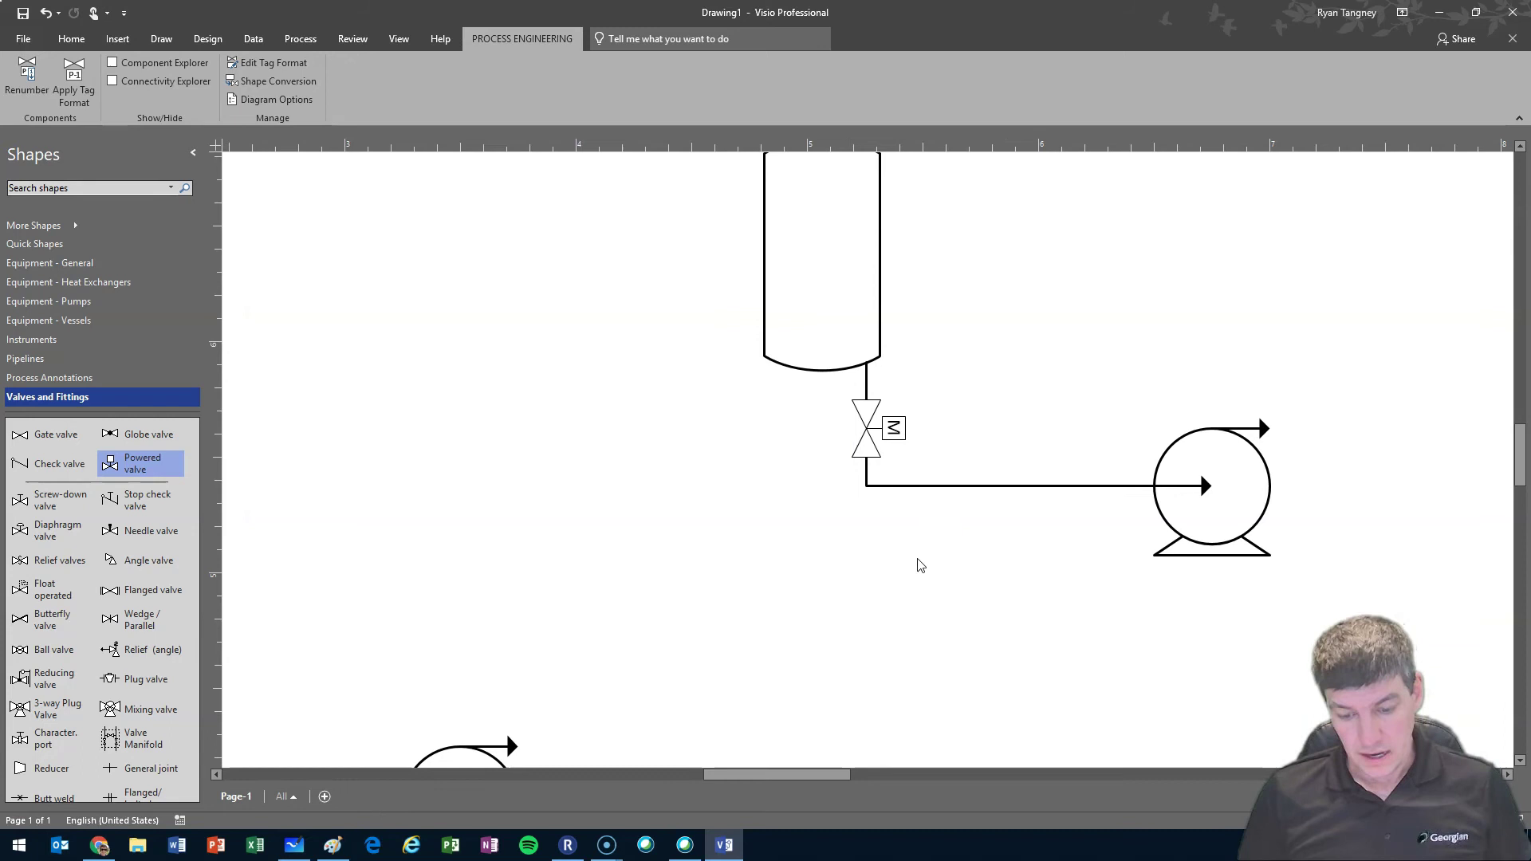
pyautogui.scroll(-2, 917, 562)
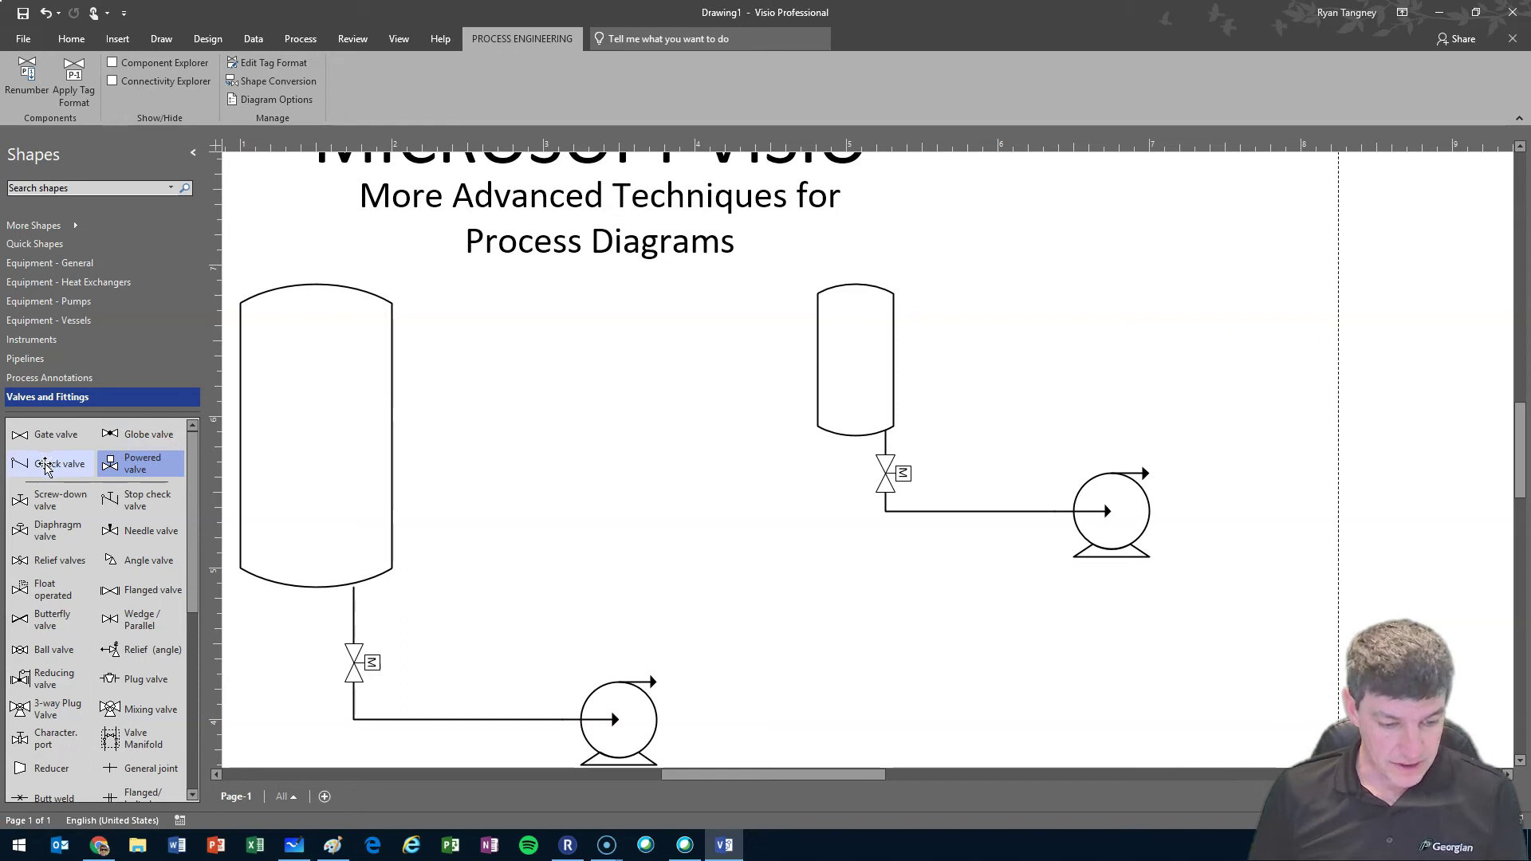
# - Add a check valve near the top right and set its type to Screw-down
pyautogui.moveTo(48, 465); pyautogui.dragTo(1064, 292)
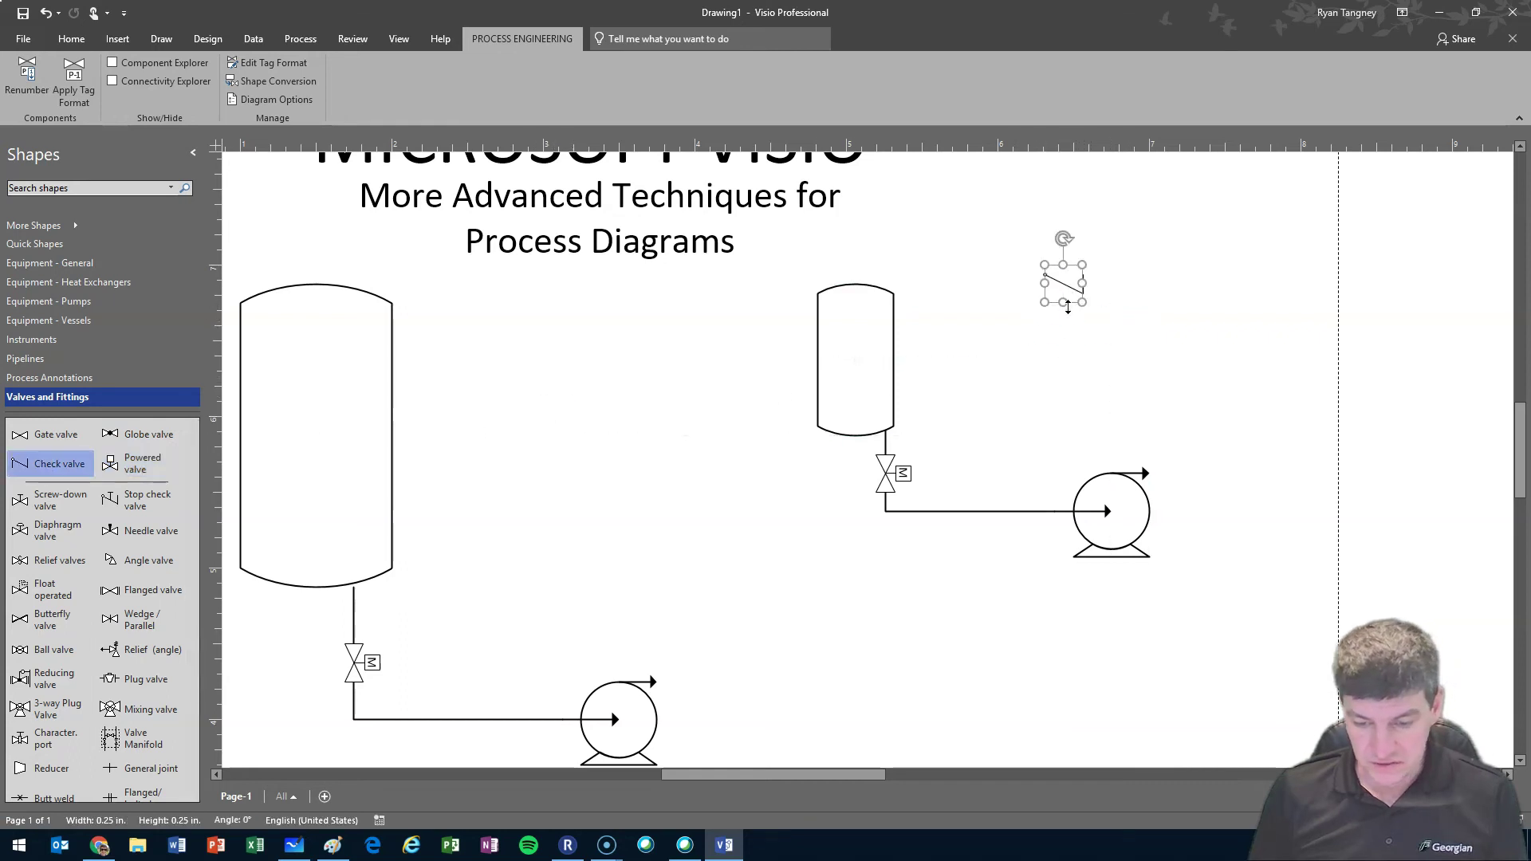
pyautogui.rightClick(1062, 288)
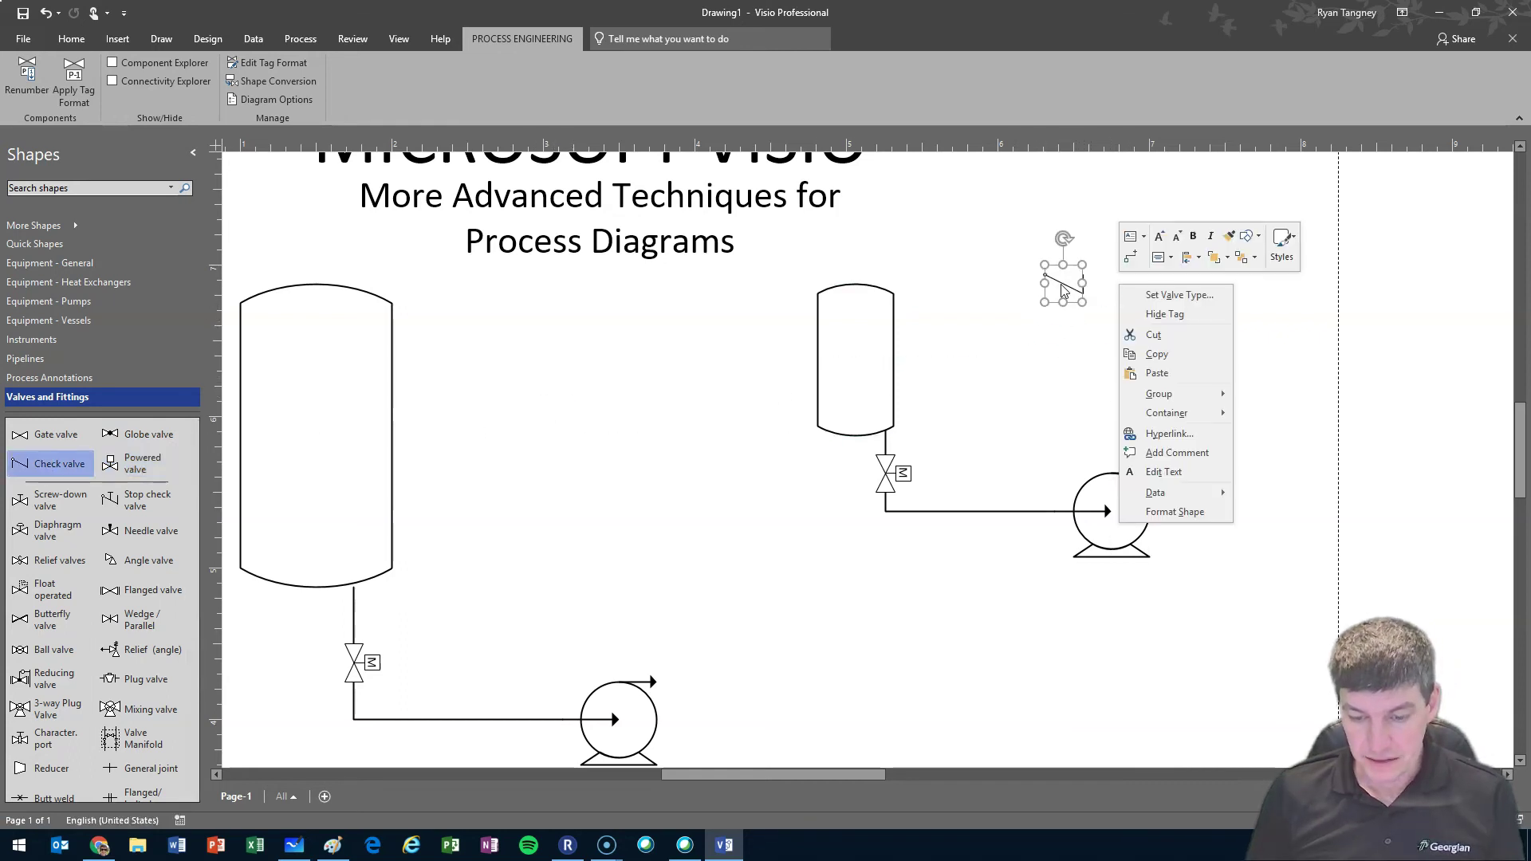
pyautogui.click(1186, 295)
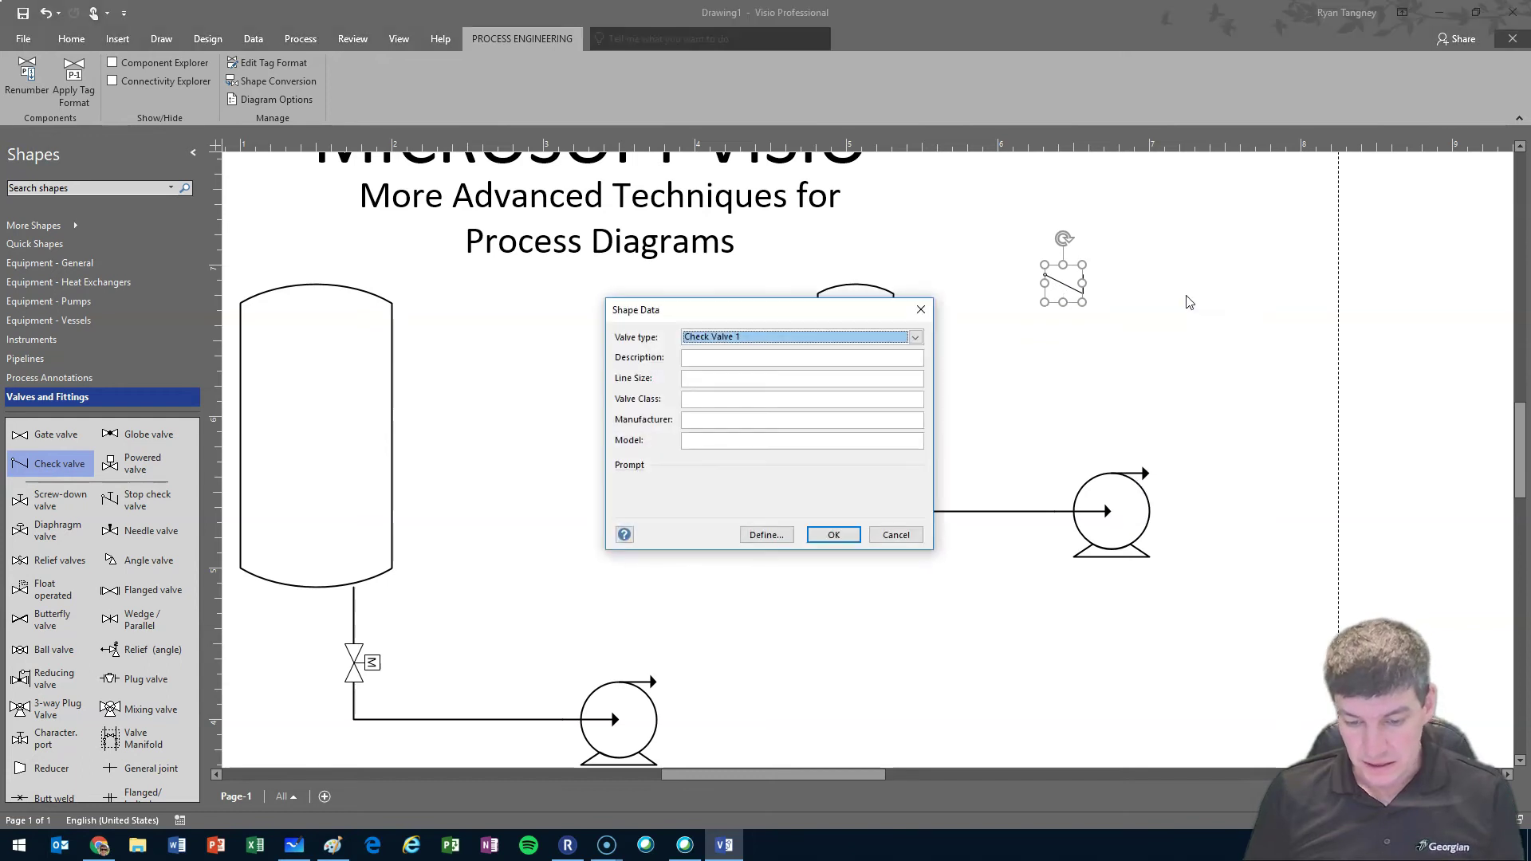
pyautogui.click(916, 338)
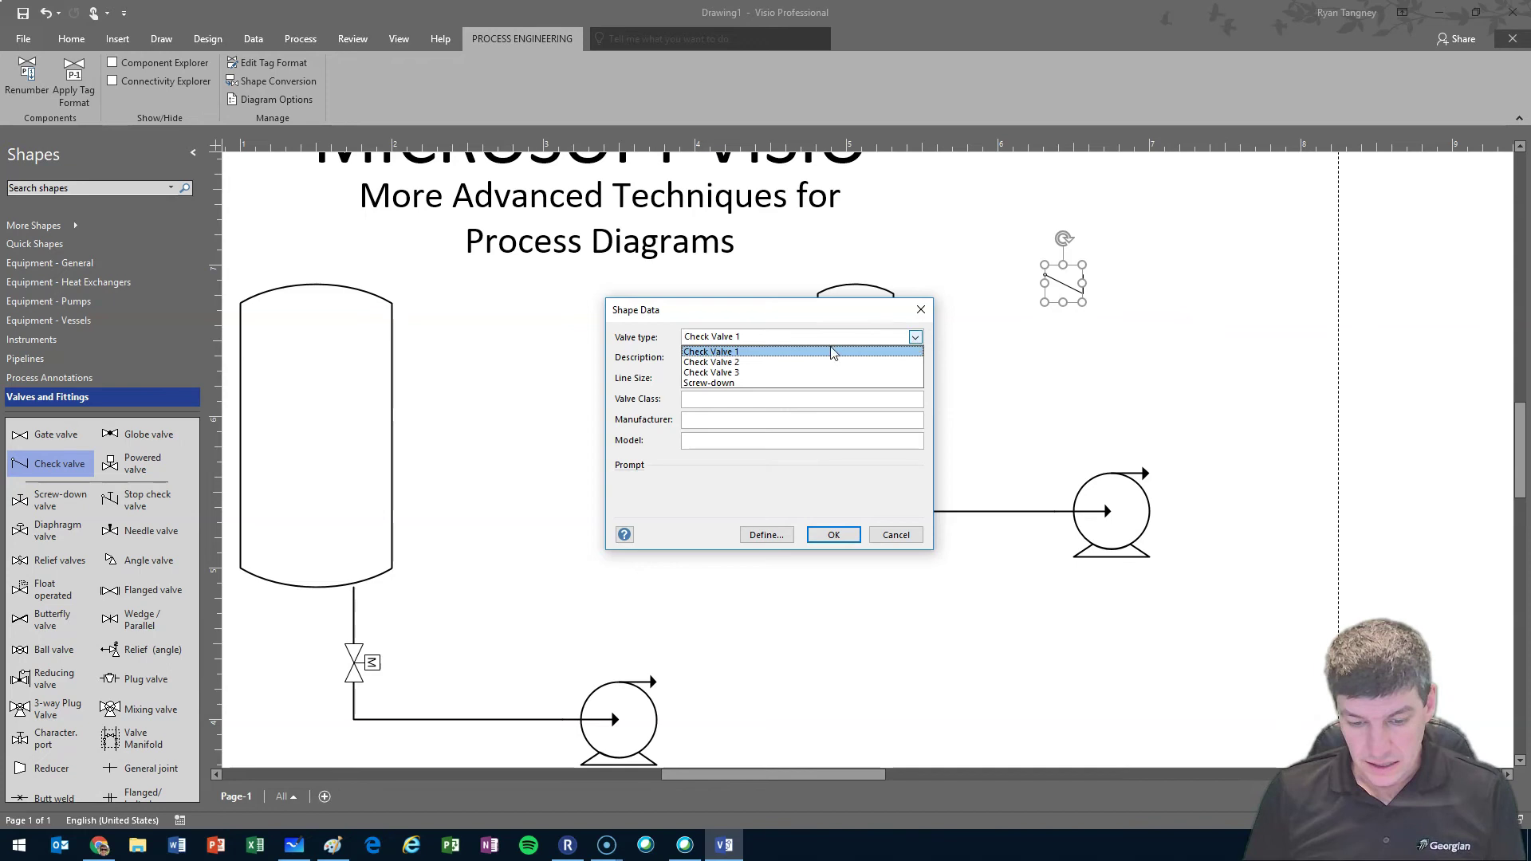
pyautogui.click(721, 384)
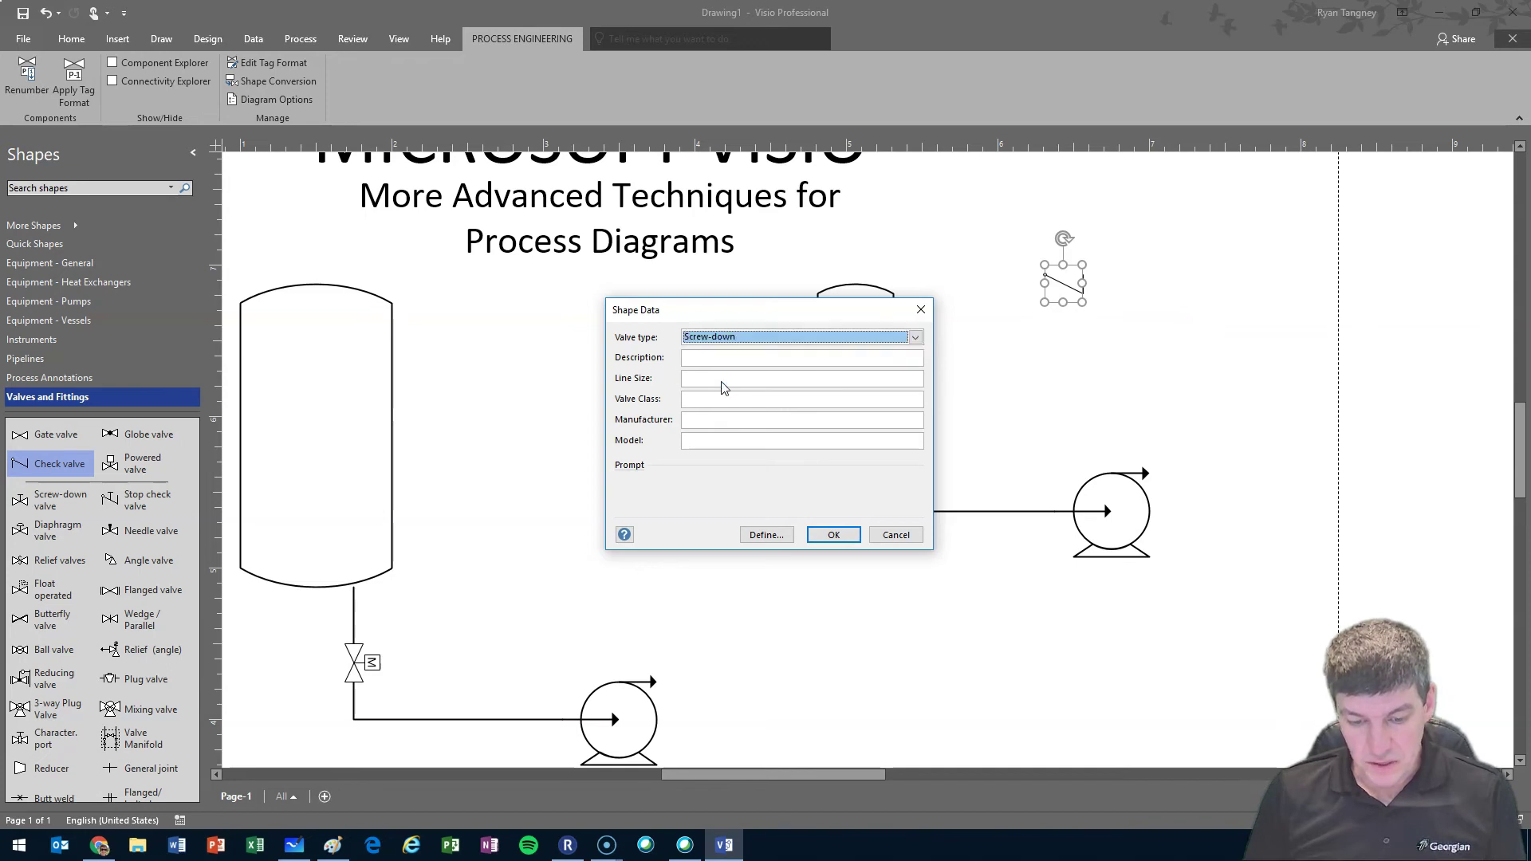
pyautogui.click(833, 535)
pyautogui.click(1225, 375)
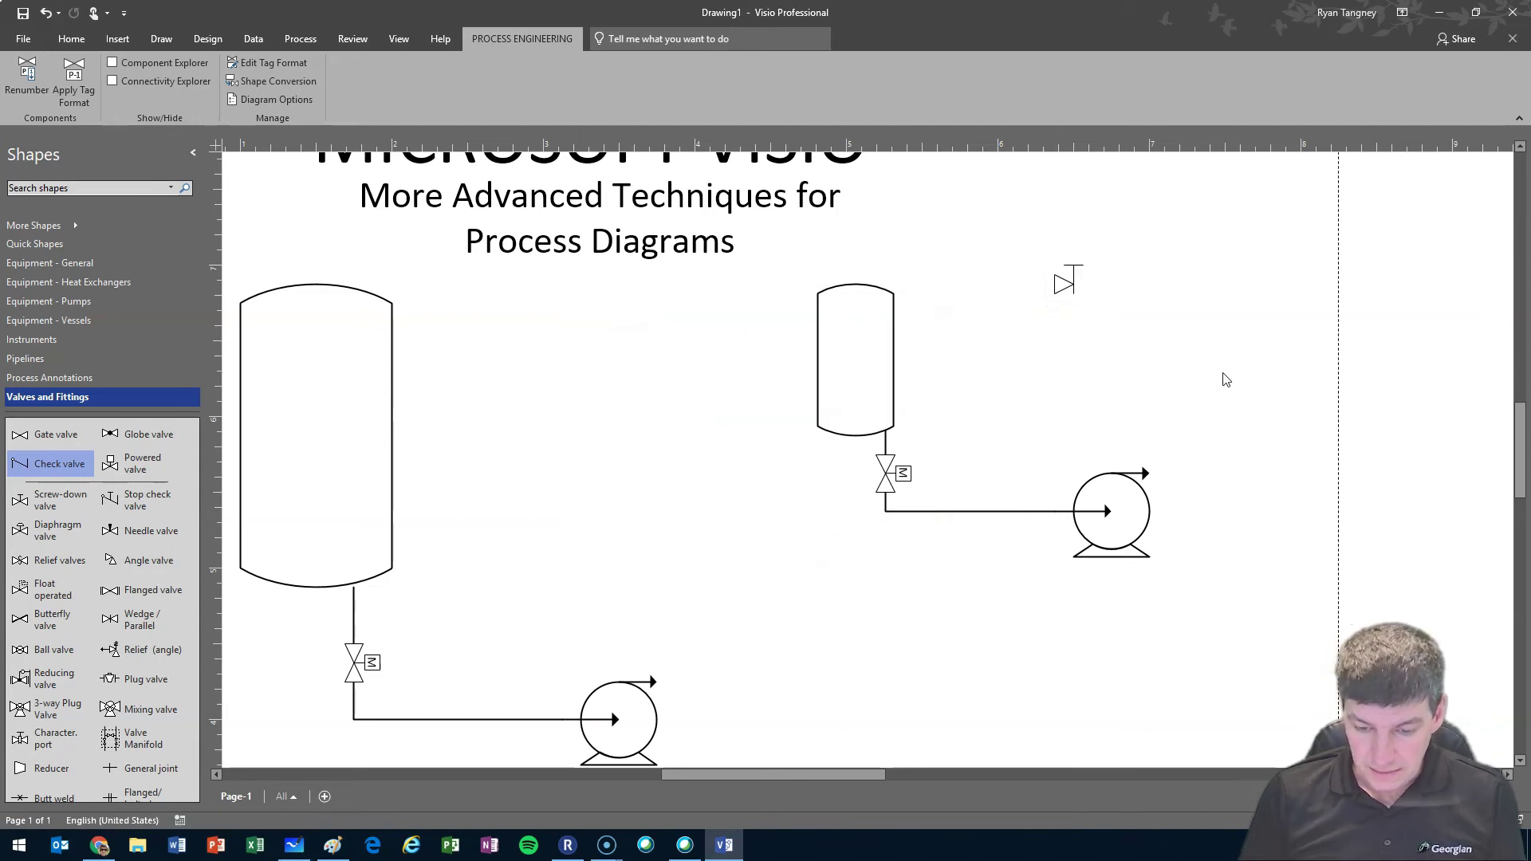
# - Change the check valve's type to Check Valve 2
pyautogui.rightClick(1065, 287)
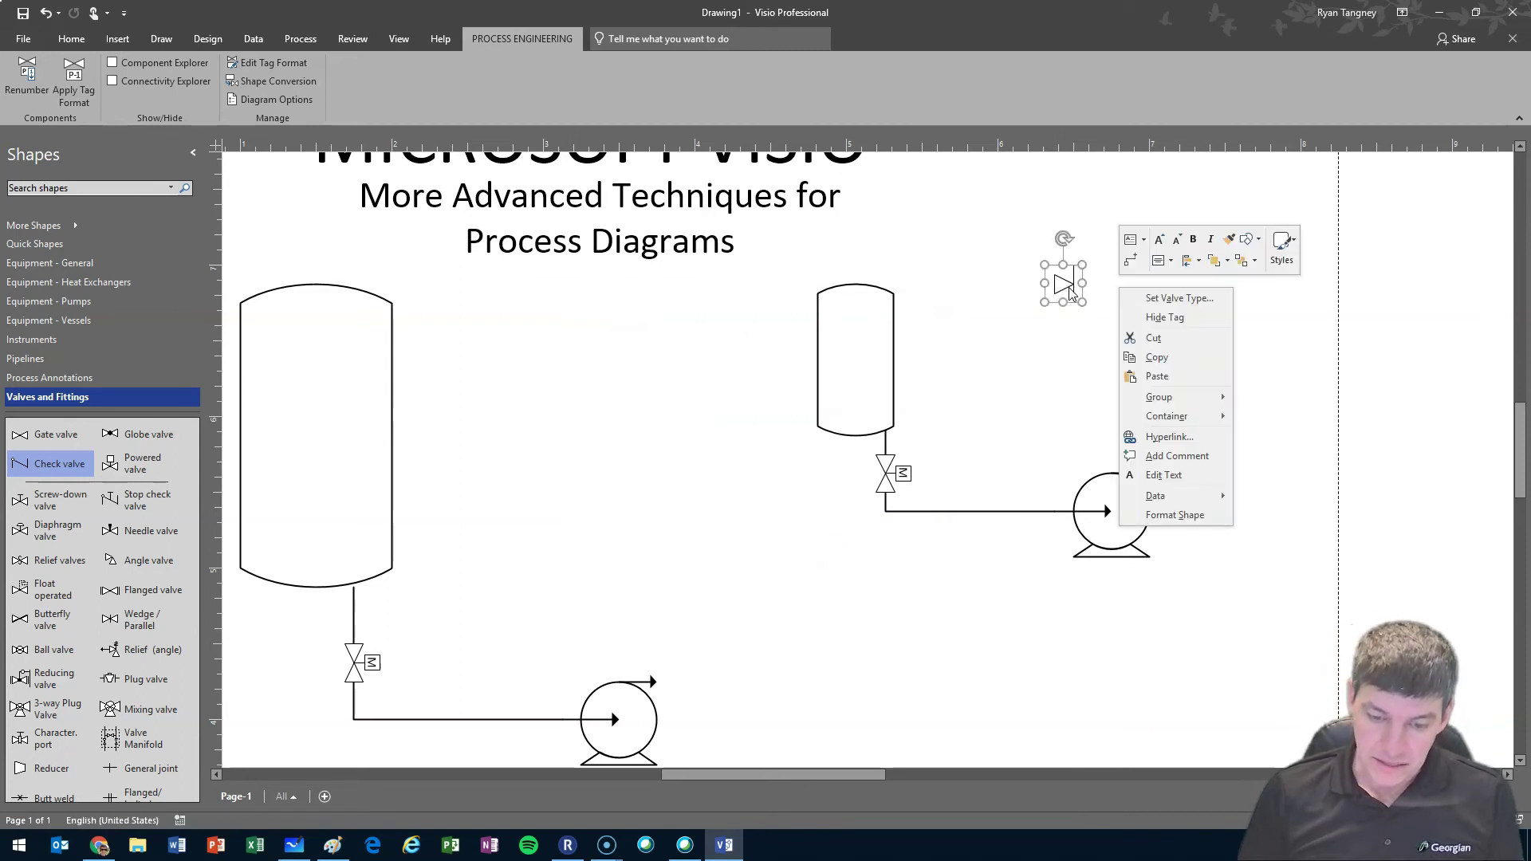
pyautogui.click(1170, 293)
pyautogui.click(782, 337)
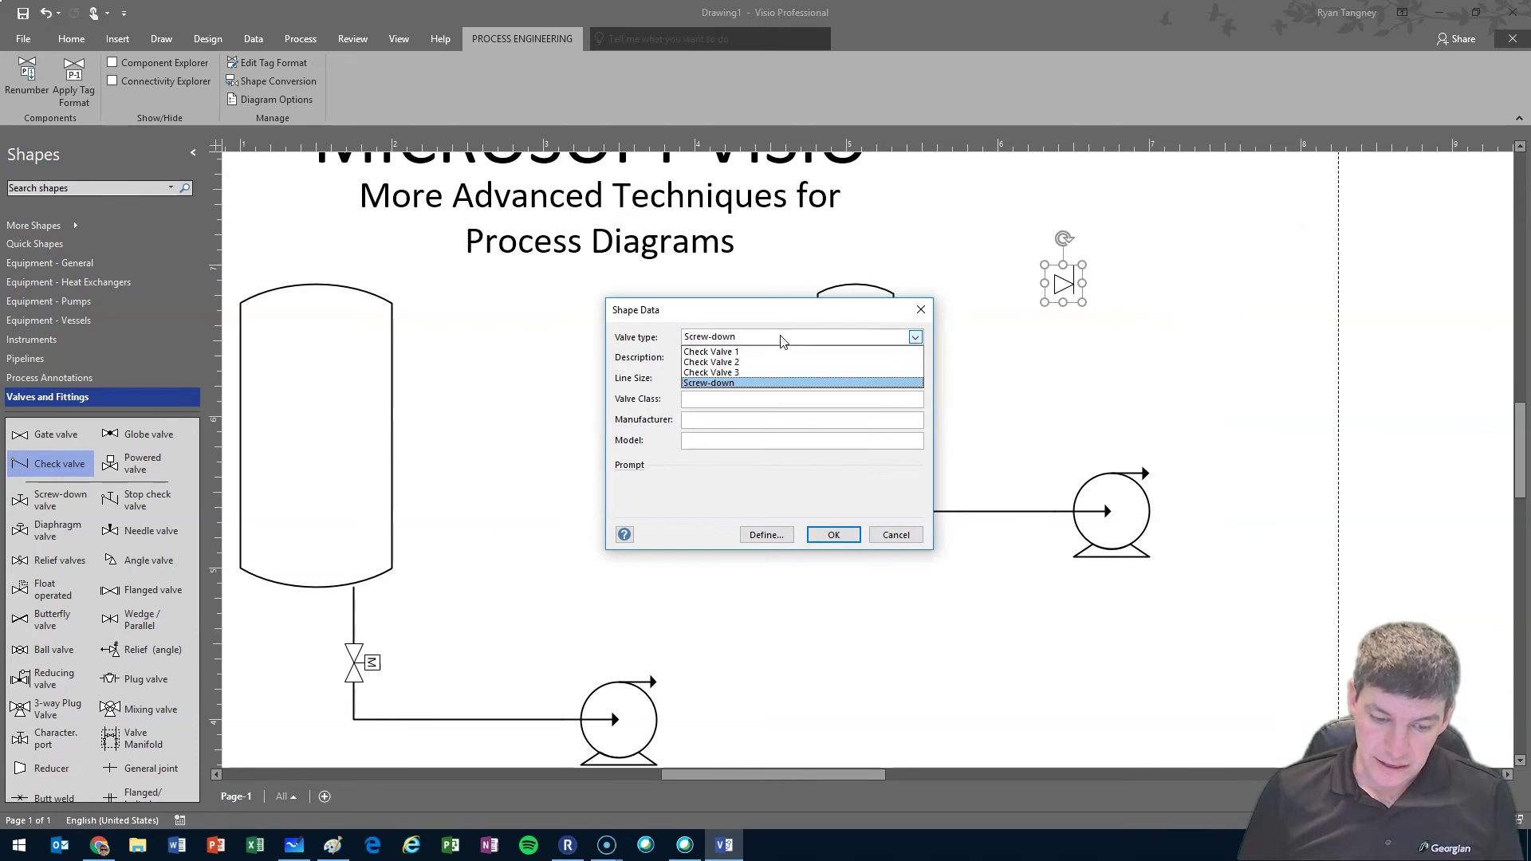
pyautogui.click(777, 364)
pyautogui.click(834, 535)
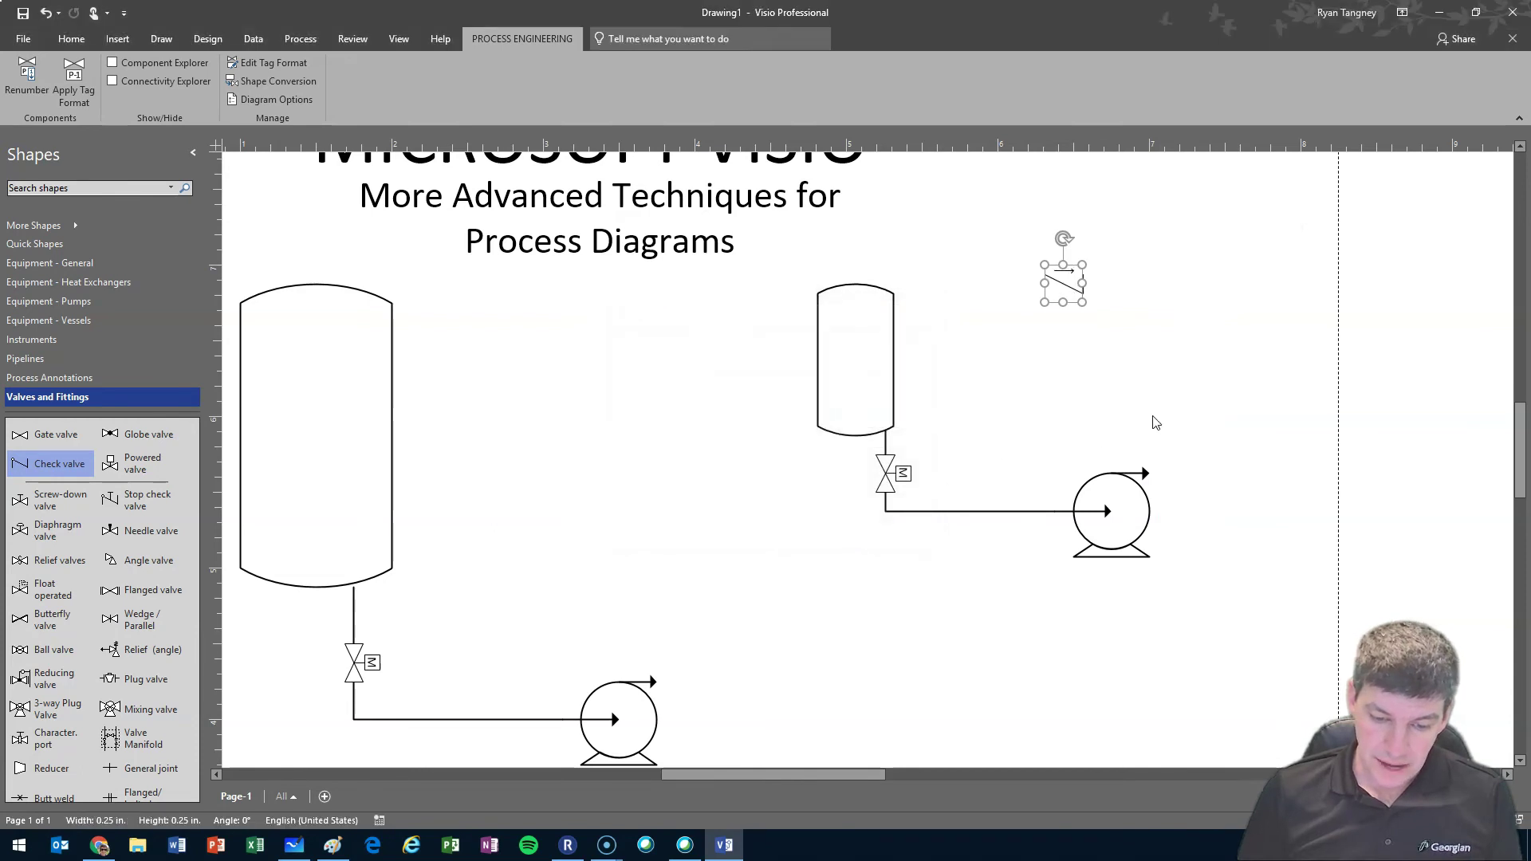
pyautogui.click(1232, 408)
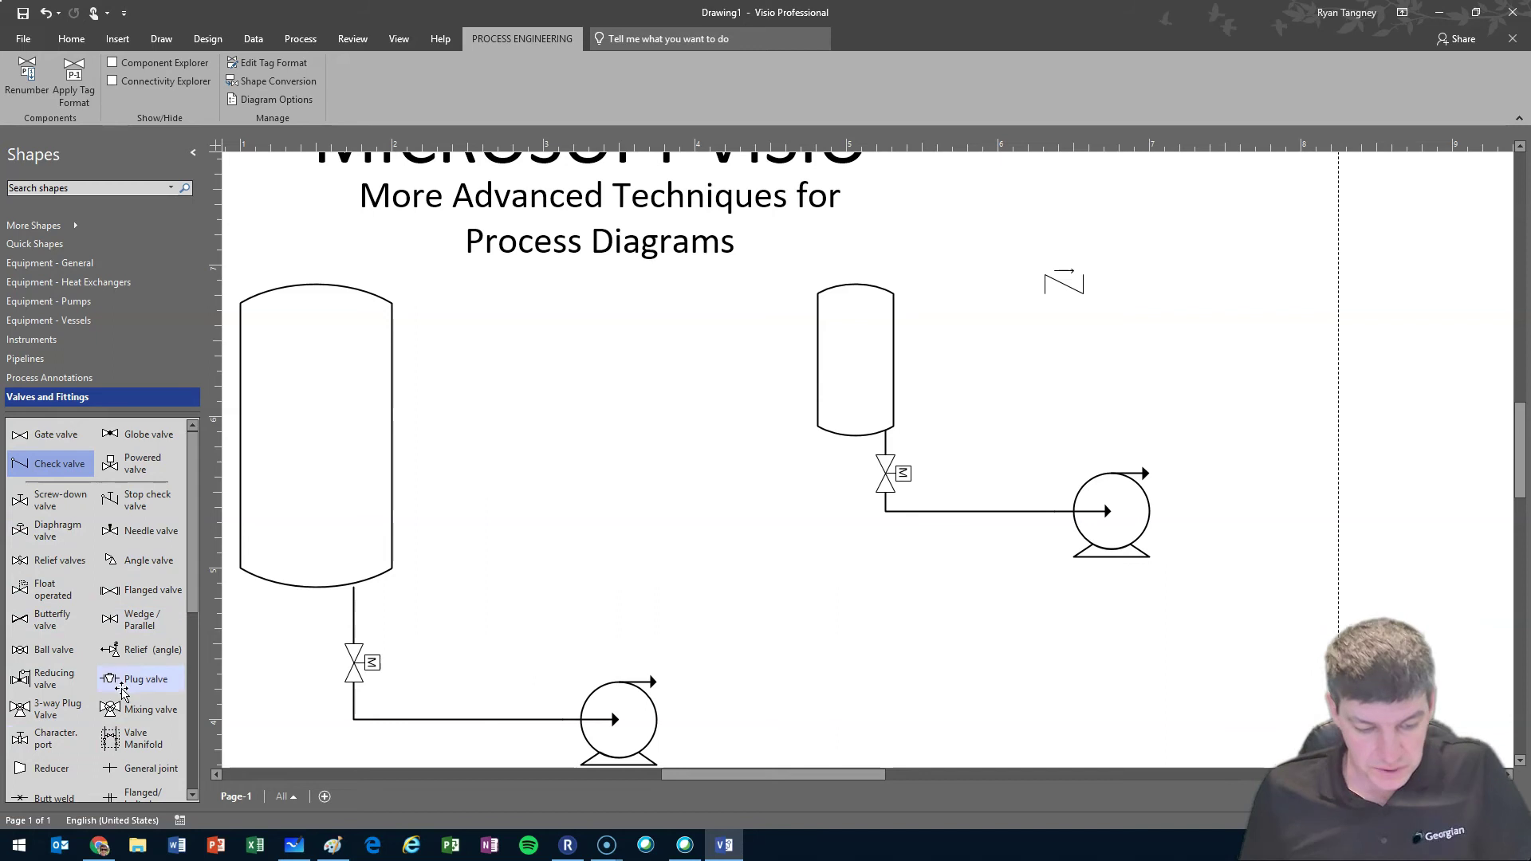
pyautogui.scroll(-2, 123, 655)
pyautogui.scroll(2, 128, 654)
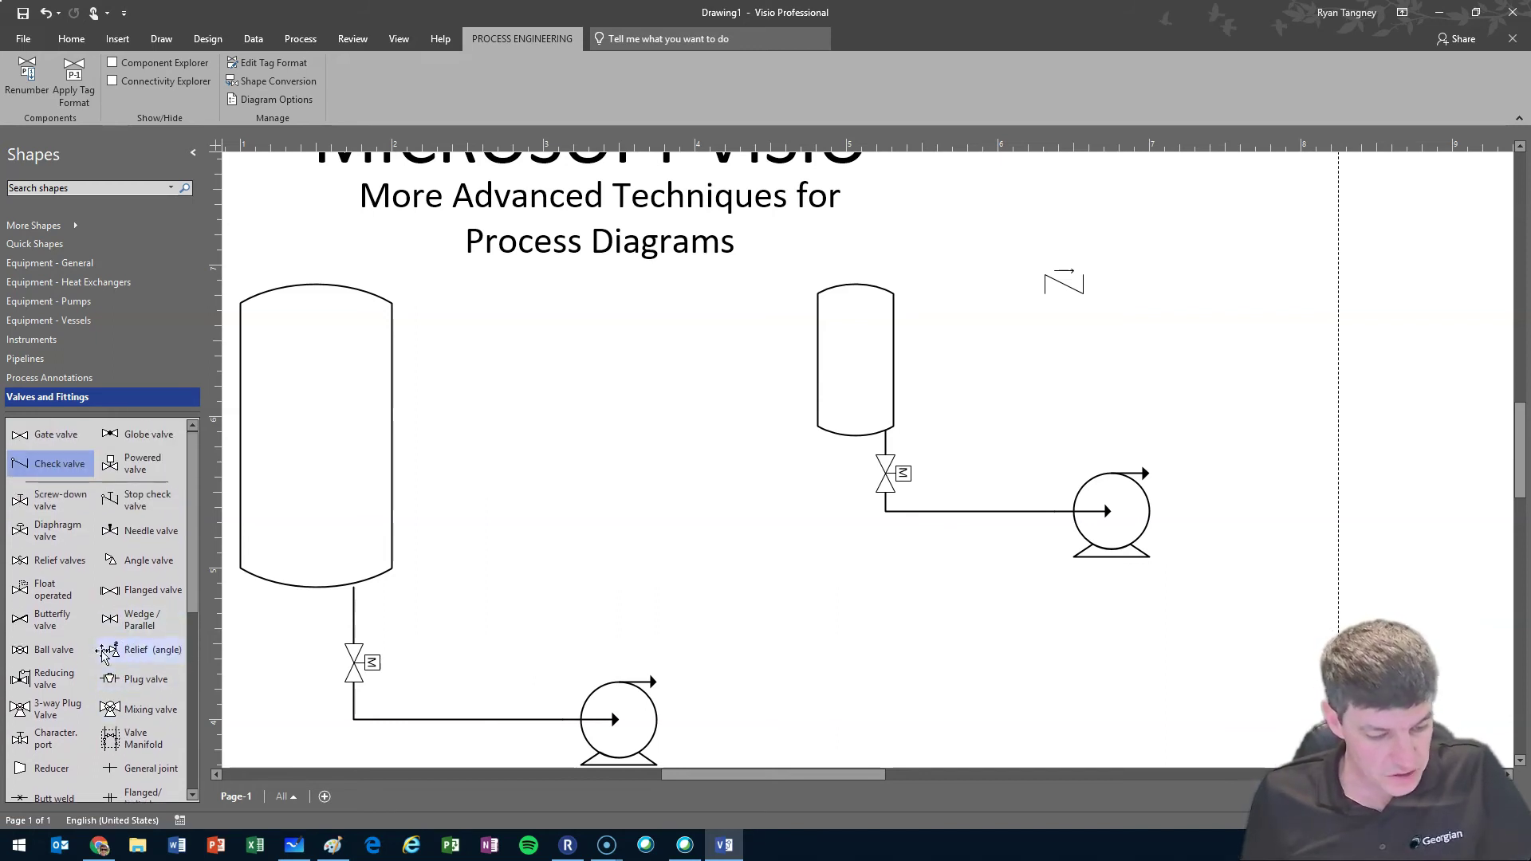
# - Add a ball valve near the top right and set its type to Ball valve 2
pyautogui.moveTo(47, 650); pyautogui.dragTo(1169, 359)
pyautogui.rightClick(1172, 360)
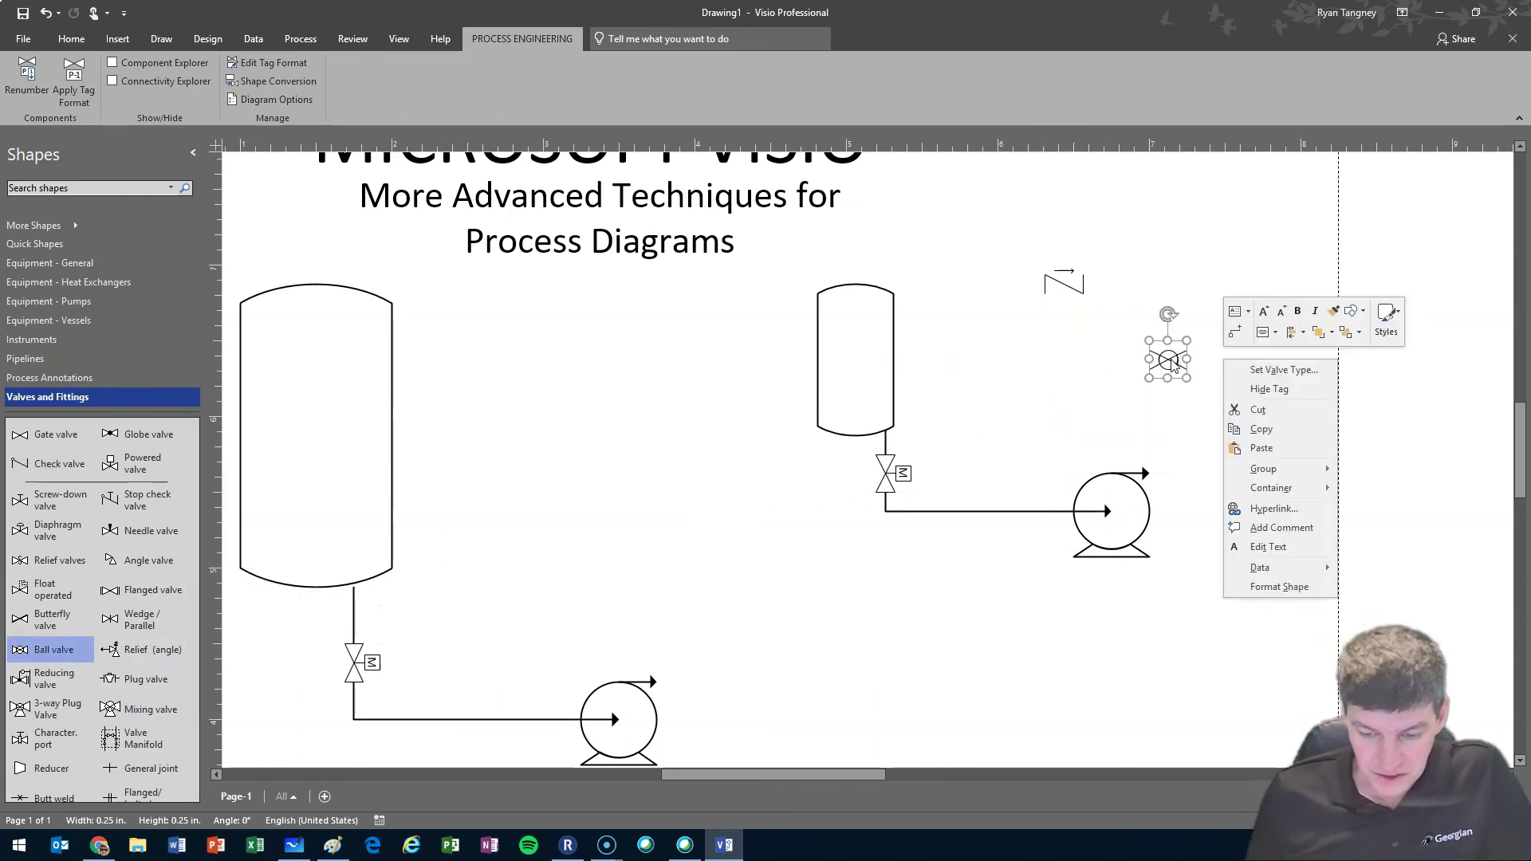
pyautogui.click(1301, 370)
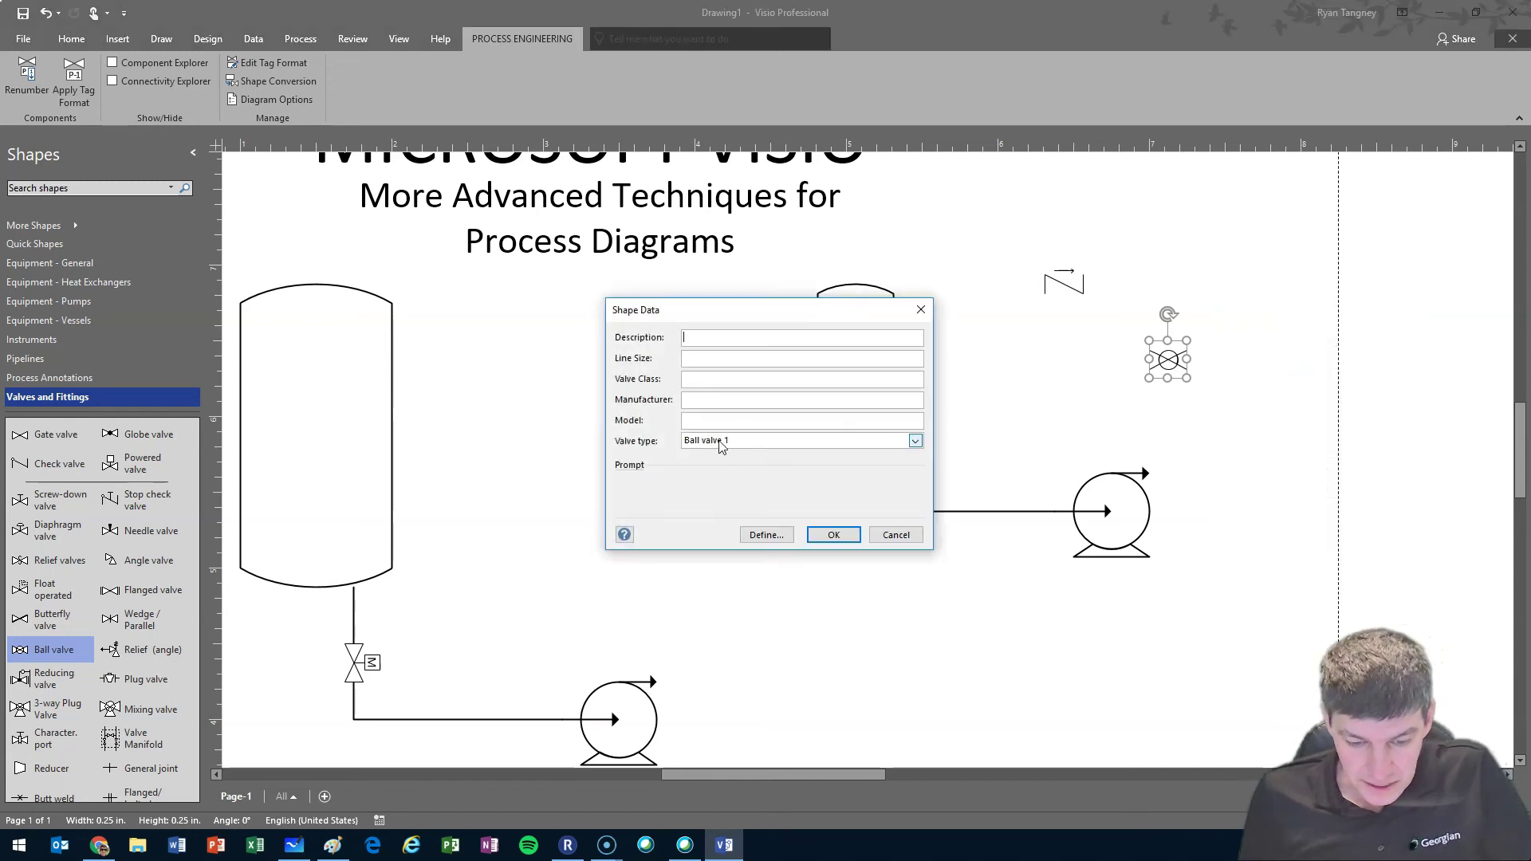
pyautogui.click(915, 441)
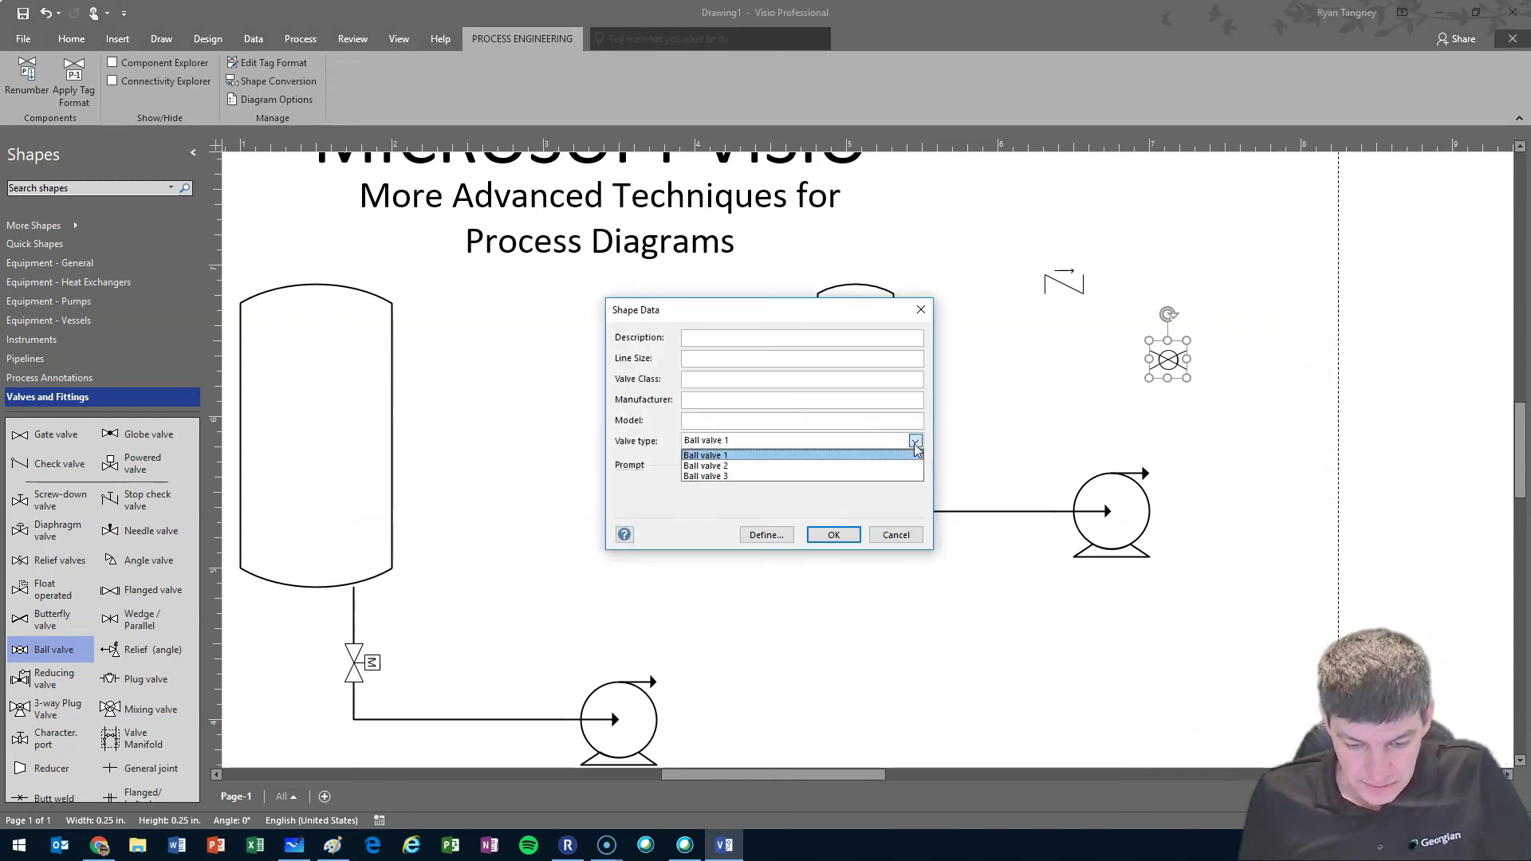
pyautogui.click(749, 470)
pyautogui.click(834, 535)
# - Move the ball valve onto the pipe just before the right-hand pump
pyautogui.scroll(-1, 933, 577)
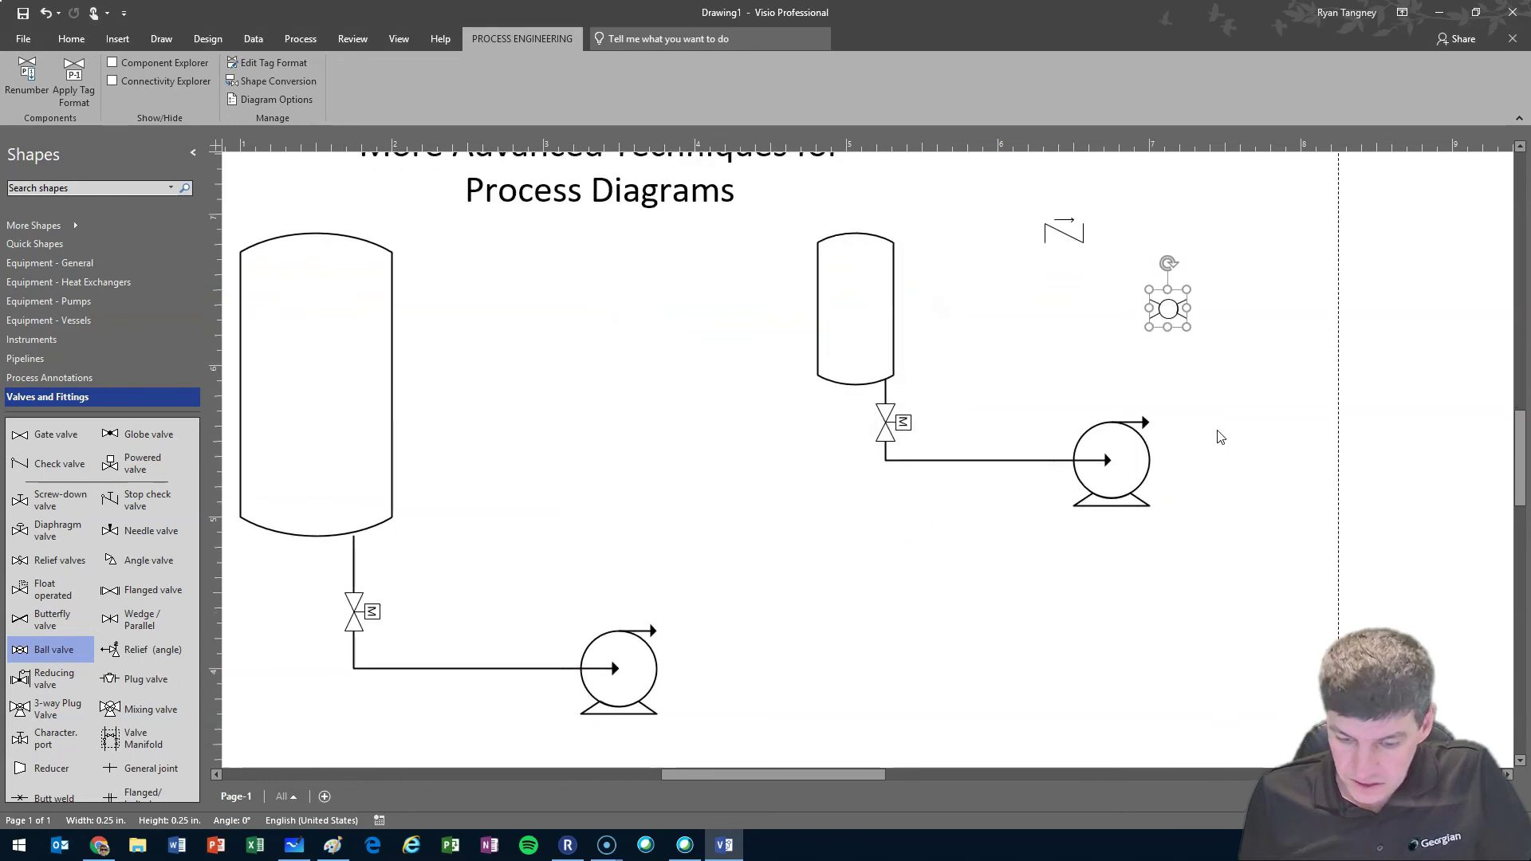
pyautogui.click(1272, 447)
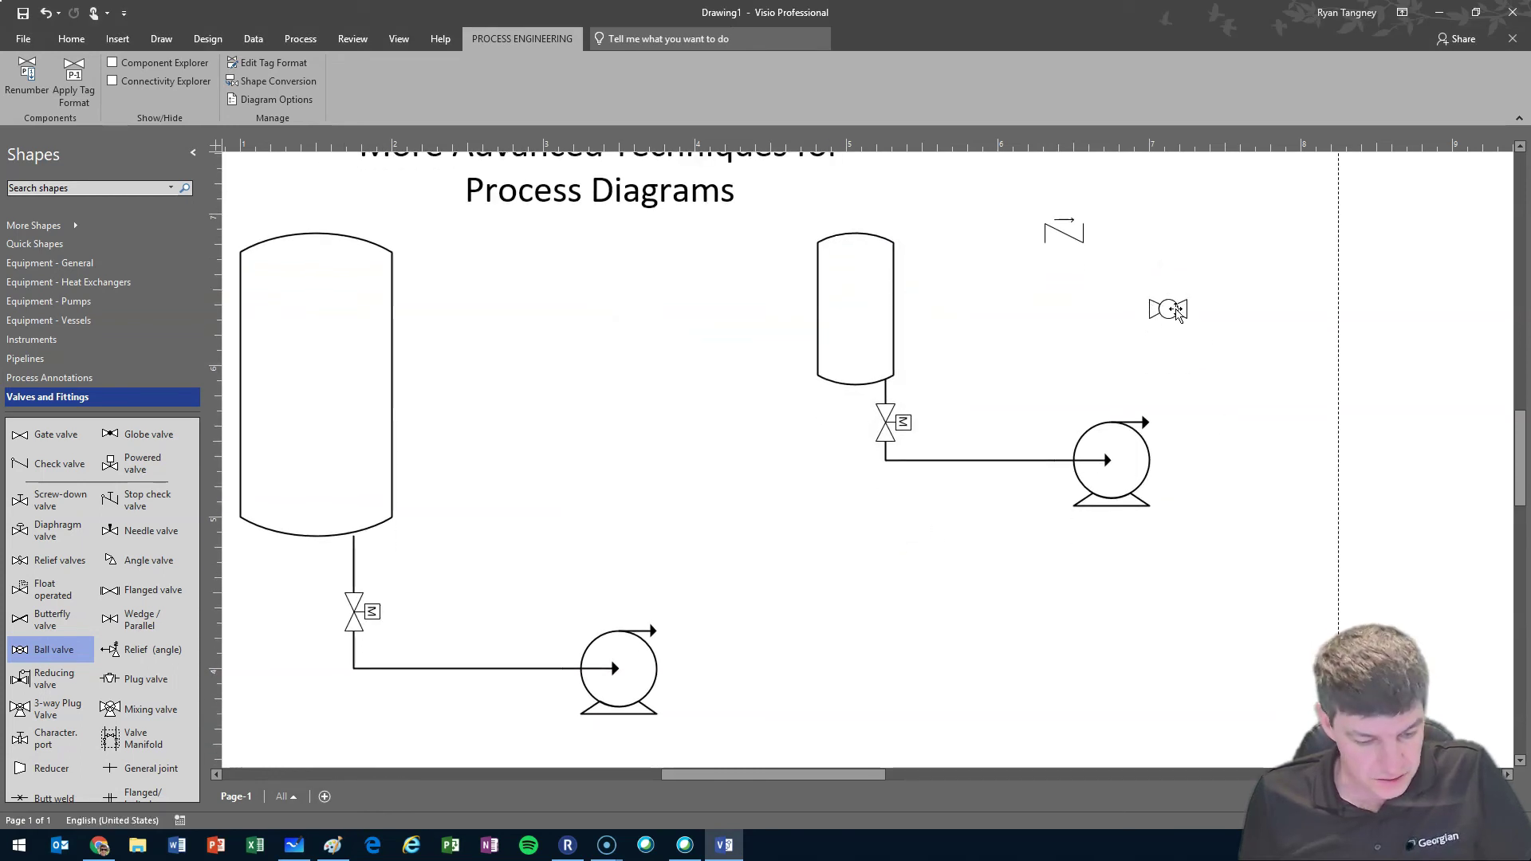
pyautogui.moveTo(1177, 313); pyautogui.dragTo(978, 461)
pyautogui.click(1298, 448)
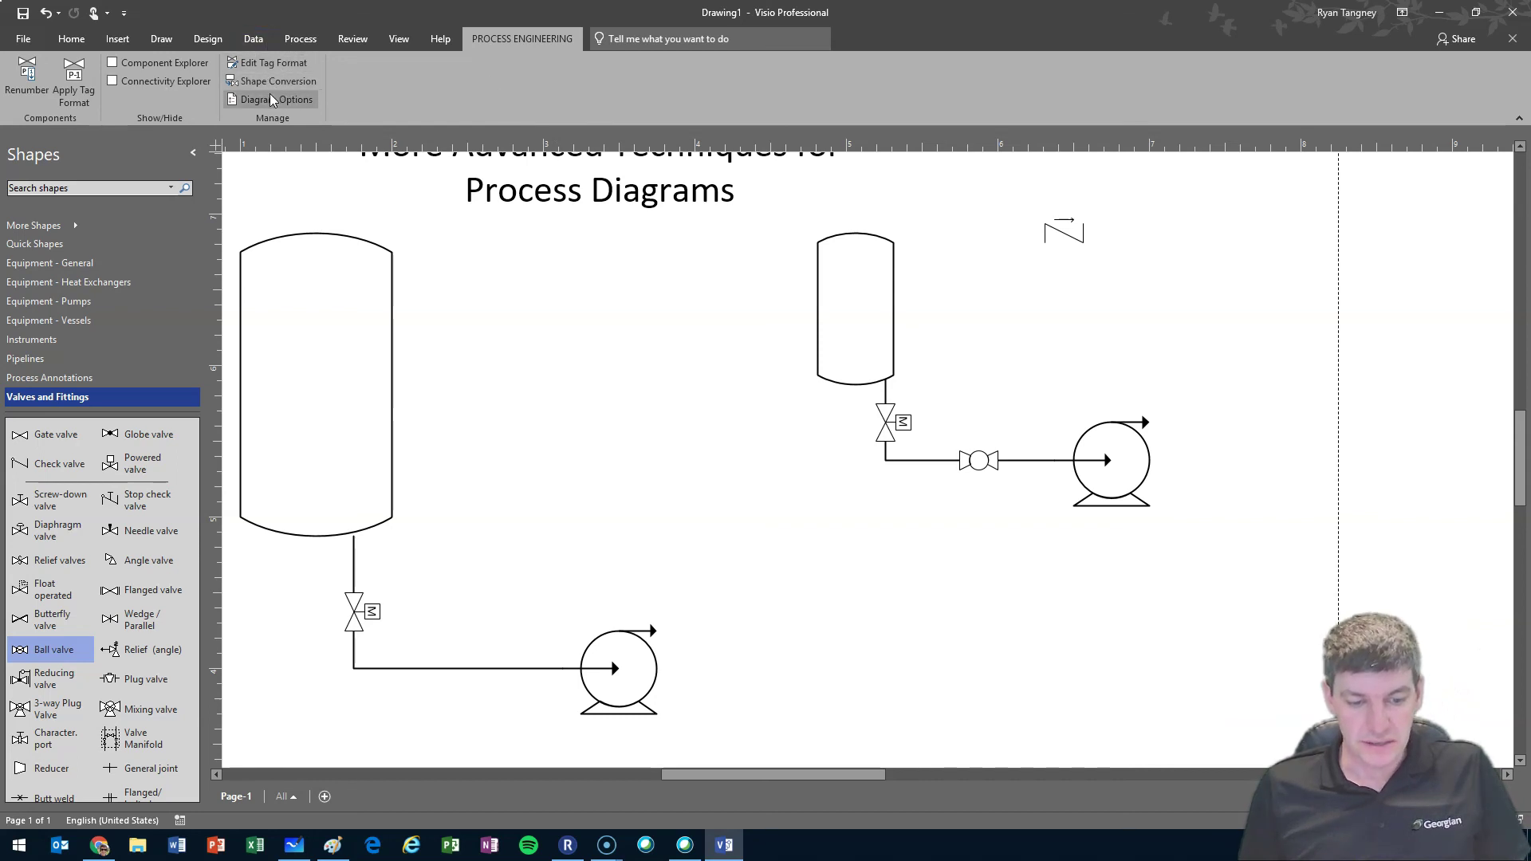
pyautogui.rightClick(461, 87)
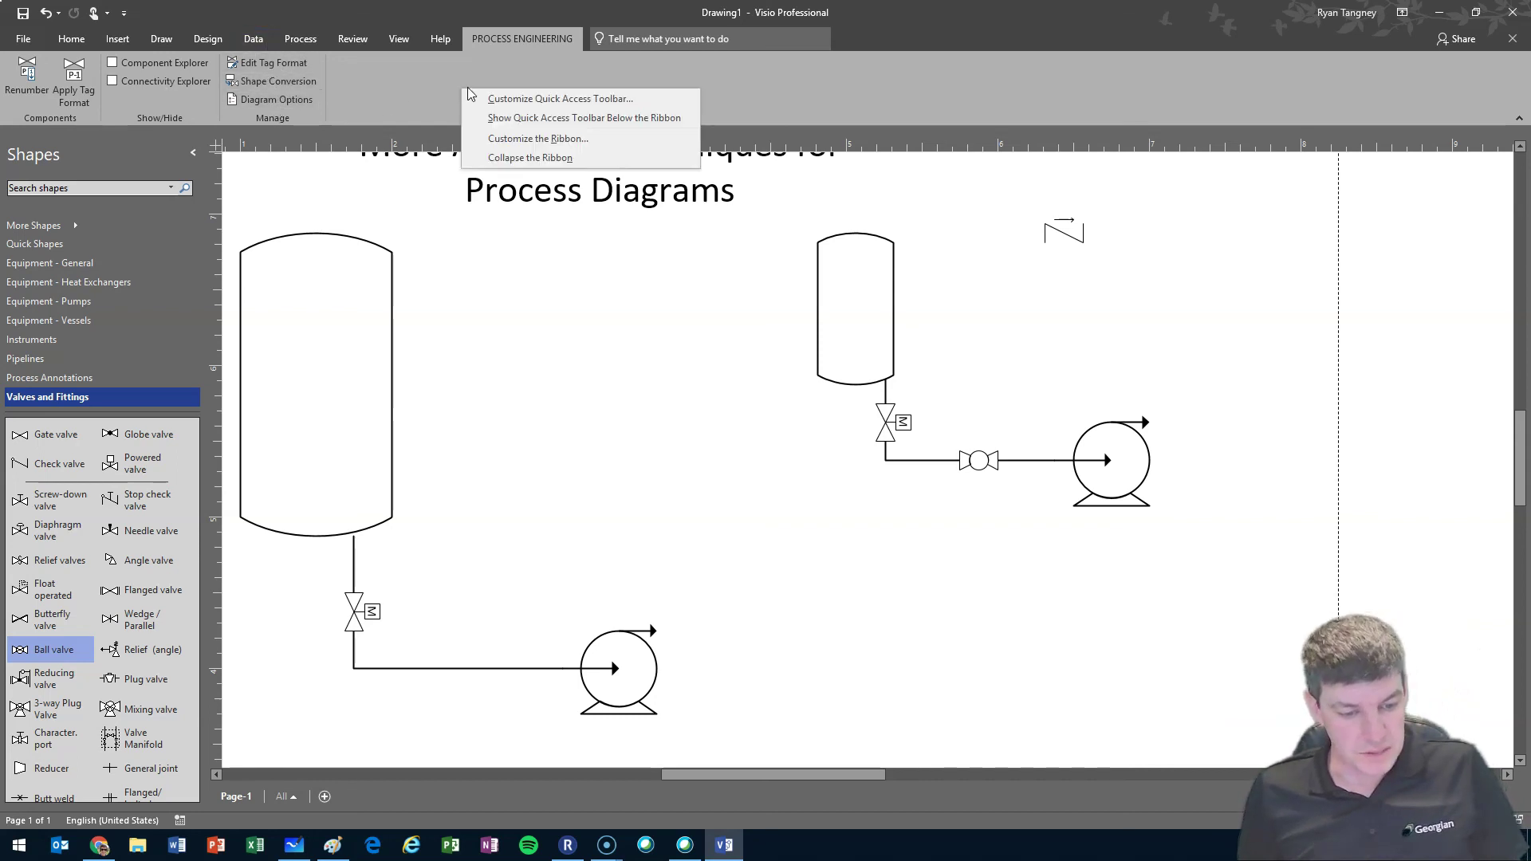
pyautogui.click(400, 83)
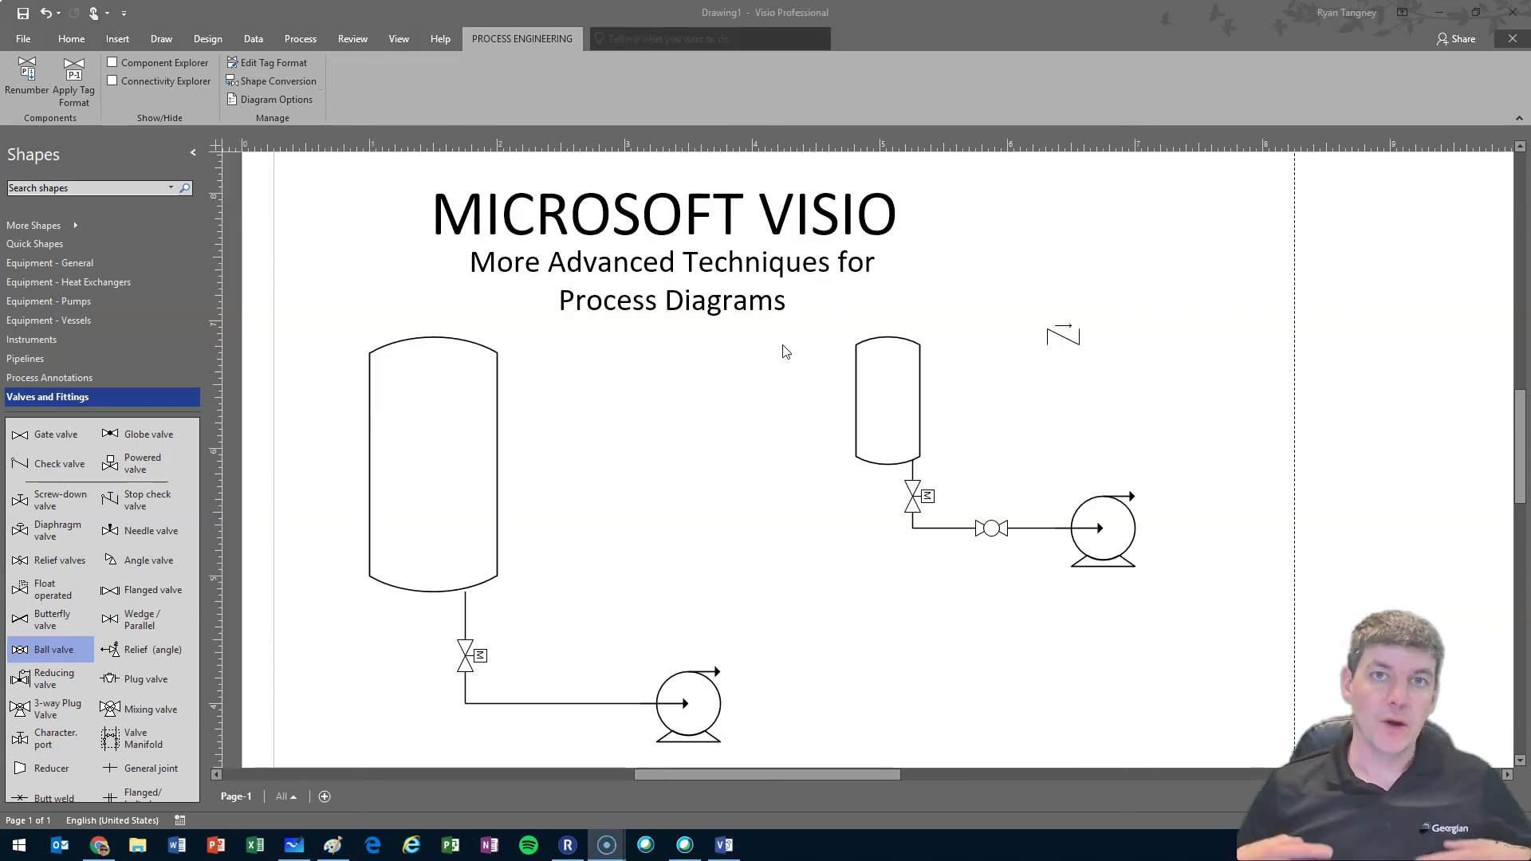